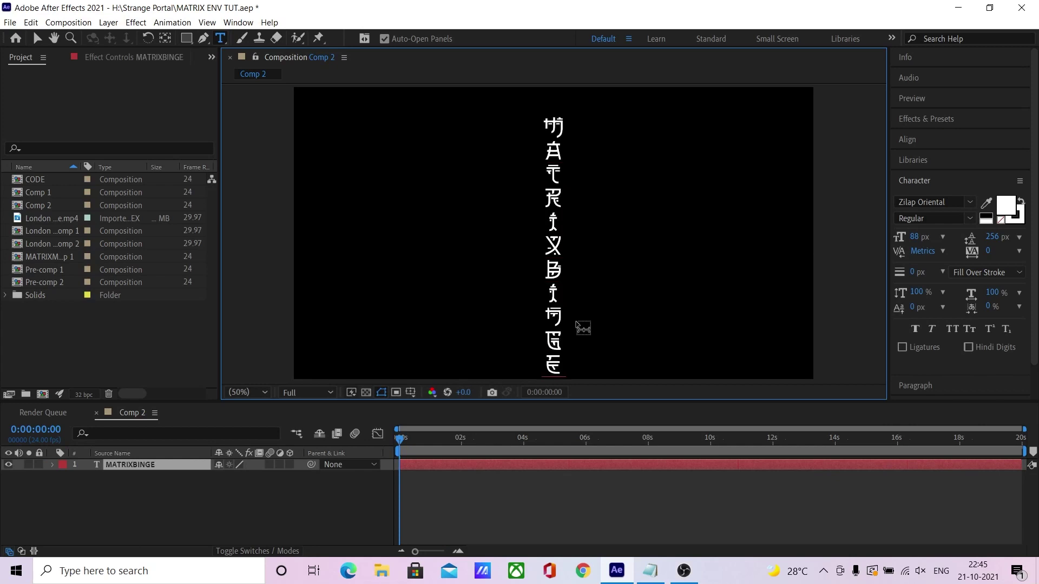
- Pre-compose the vertical MATRIXBINGE text layer into a new composition named CODE TEXT
key("ctrl+shift+c")
type("CODE TEXT")
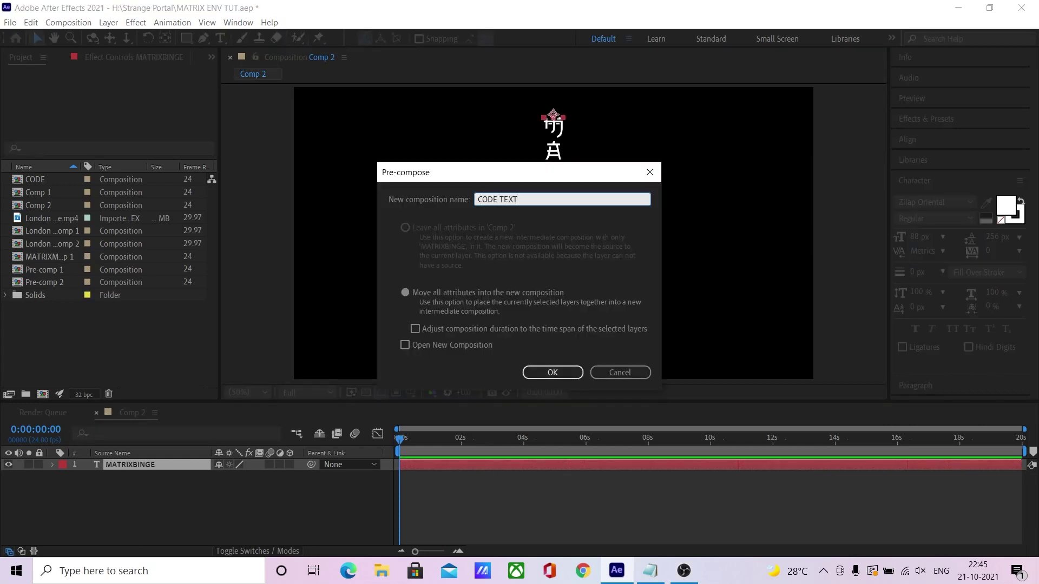
key("Return")
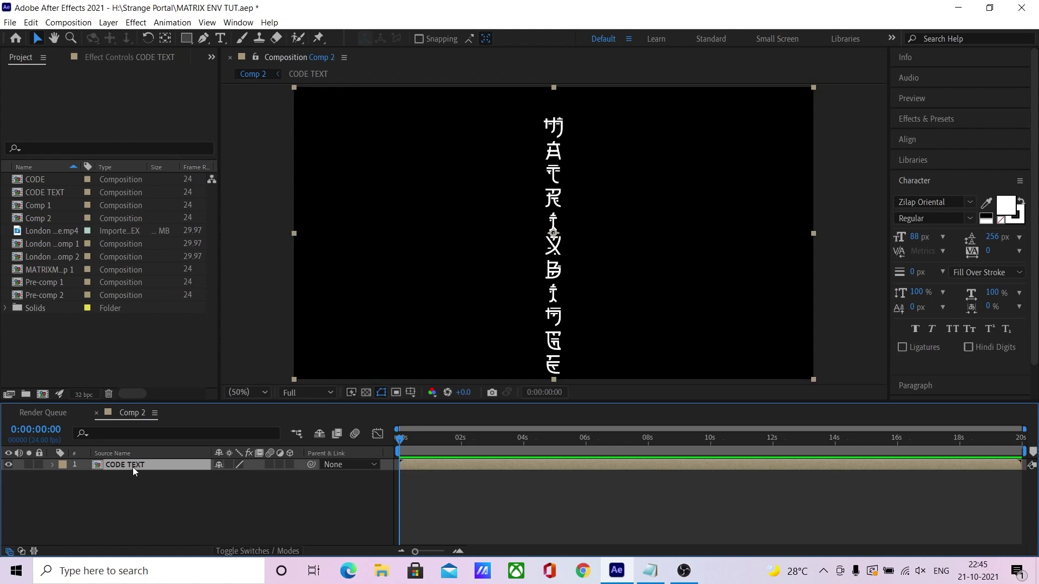
- Open the CODE TEXT composition and set its width to 130 px
double_click(135, 465)
left_click(68, 22)
left_click(110, 54)
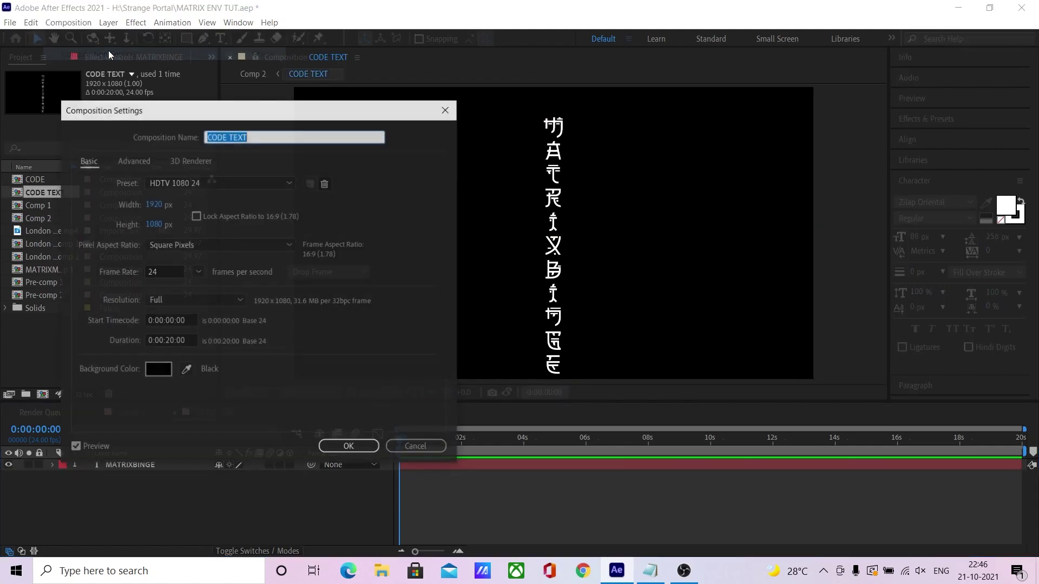
left_click(151, 205)
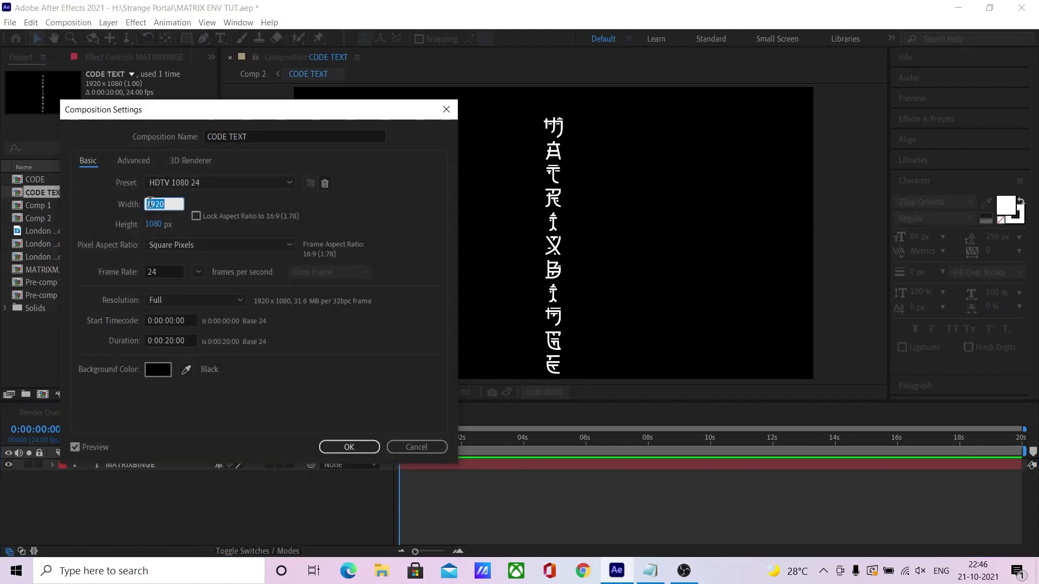
type("130")
key("Return")
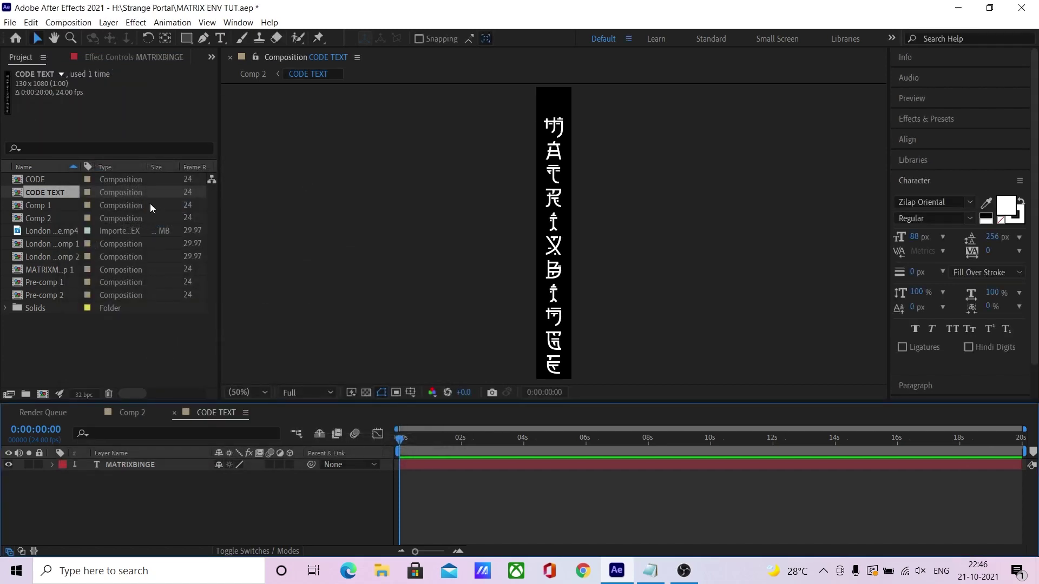
- Add a Character Offset animator to the MATRIXBINGE text, drive the offset with the expression time*1, and preview it
left_click(297, 477)
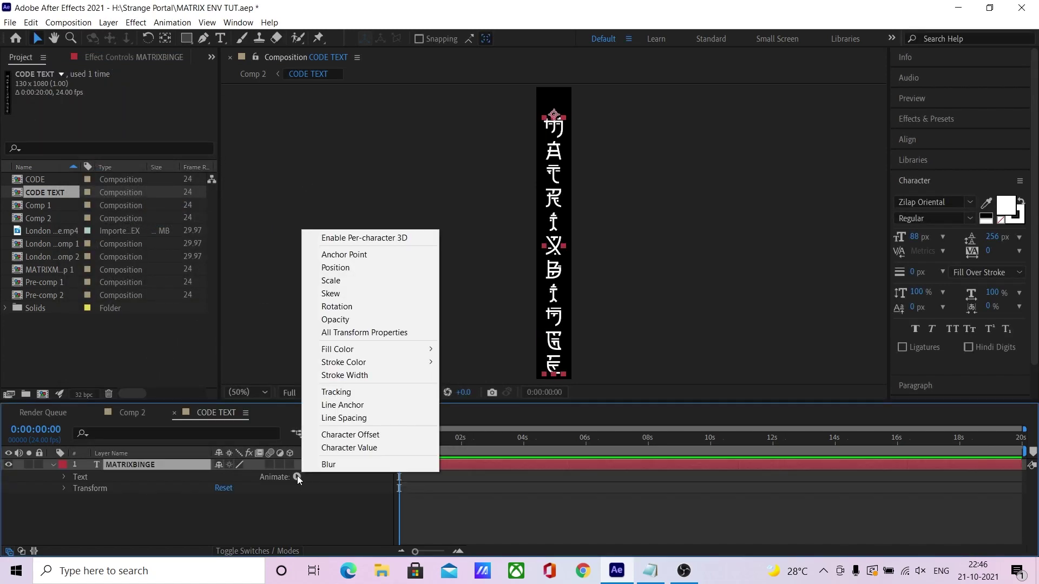
left_click(349, 434)
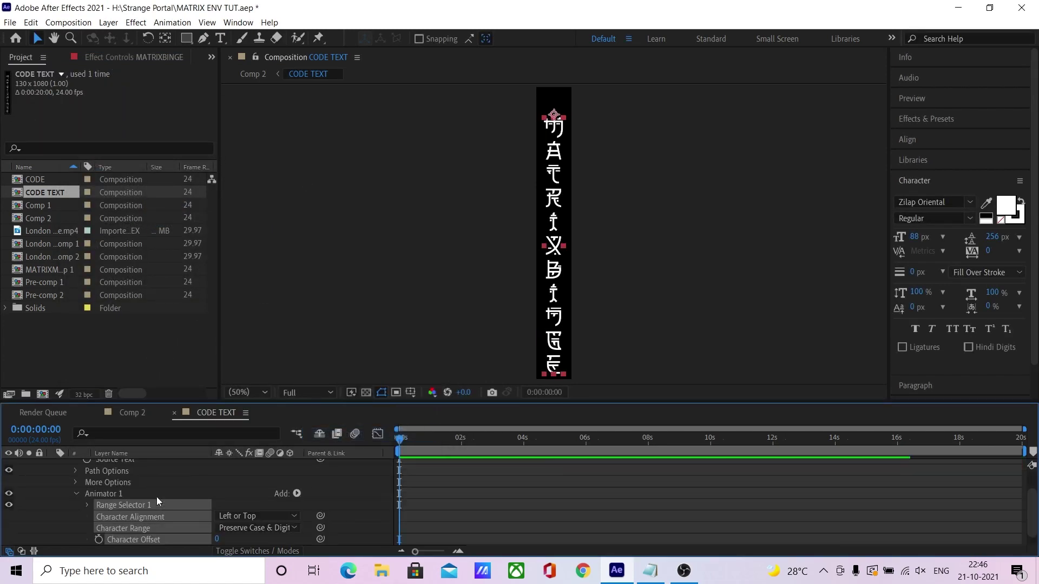
left_click(228, 490)
left_click(98, 539, "alt")
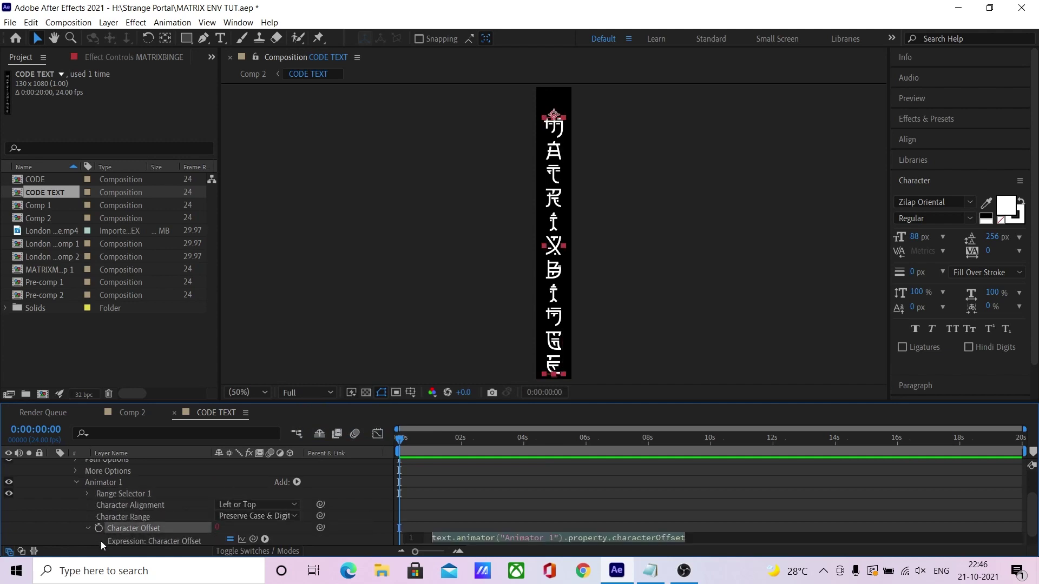
type("time*1")
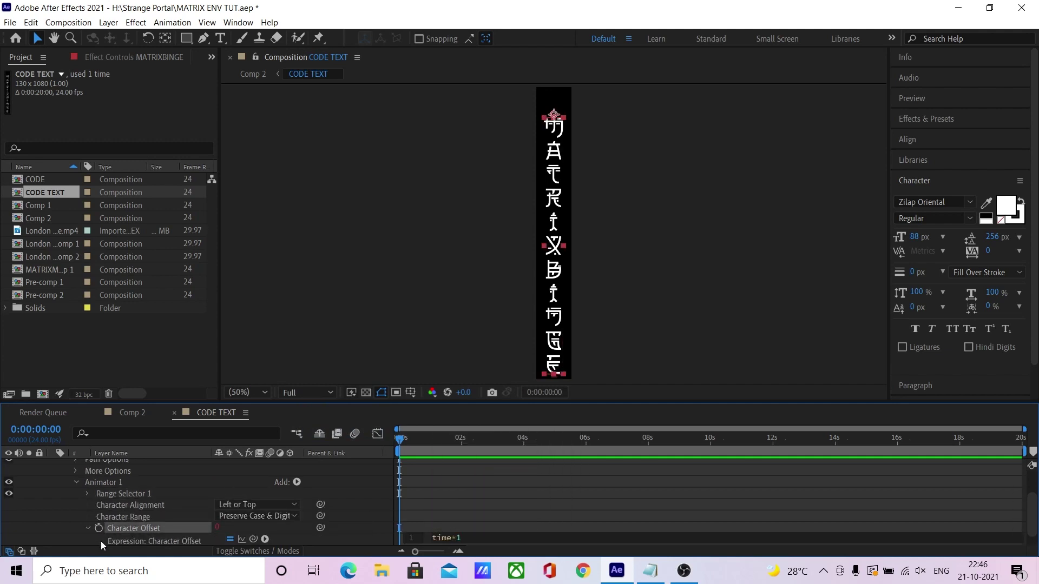
key("KP_Enter")
key("space")
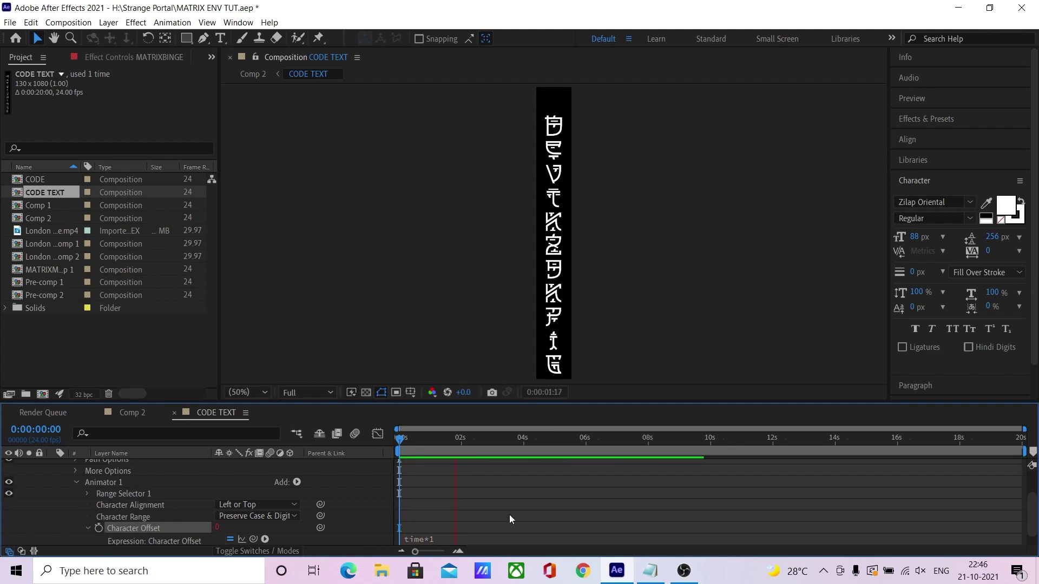
key("space")
- Create a white 130 x 130 px solid in the CODE TEXT composition
left_click(107, 22)
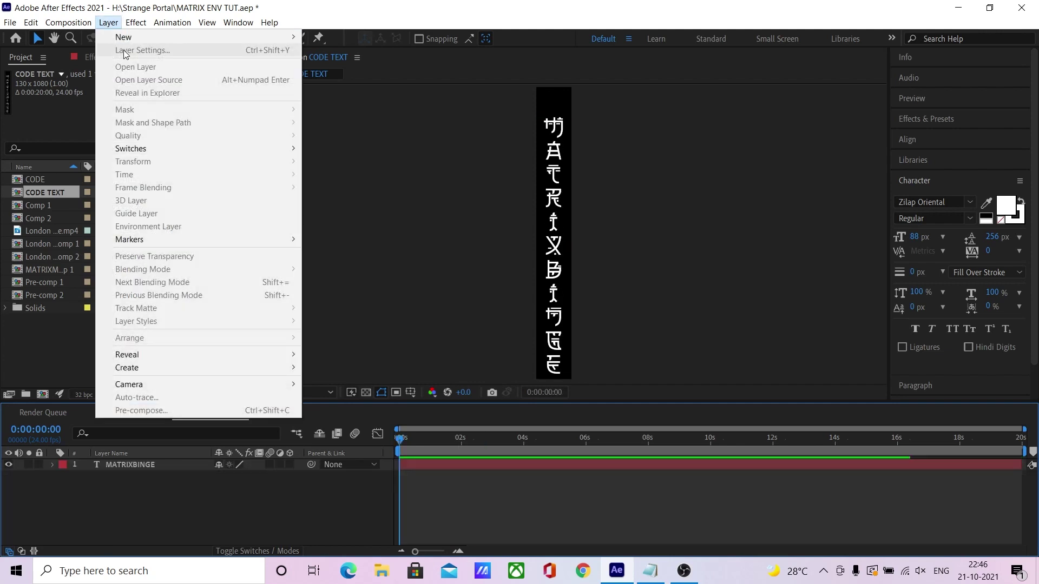
mouse_move(126, 37)
left_click(324, 49)
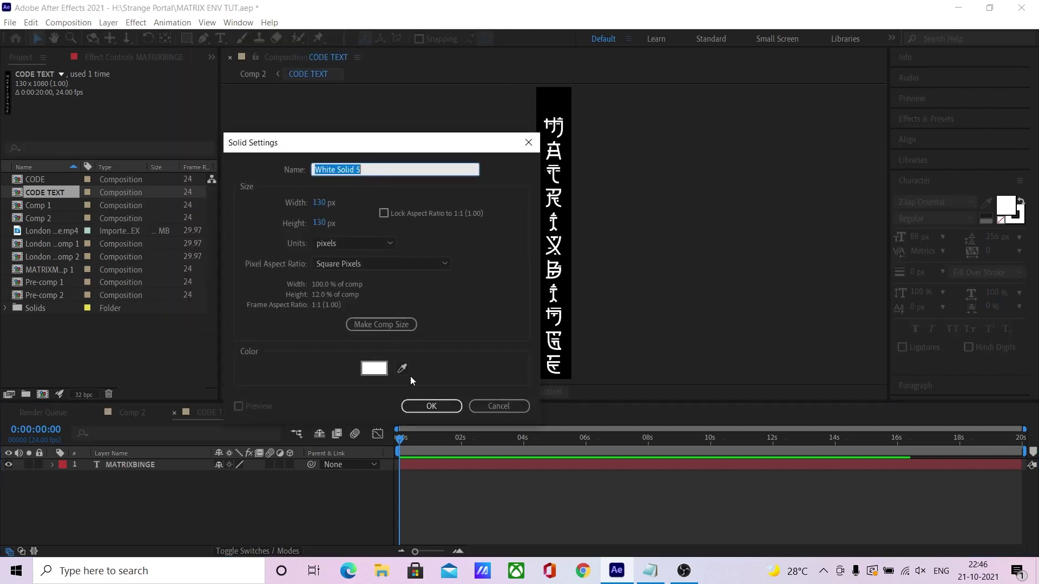
left_click(431, 406)
- Move the white solid above the first character of the column and scale it down to roughly character size
left_click_drag(566, 241, 566, 115)
key("s")
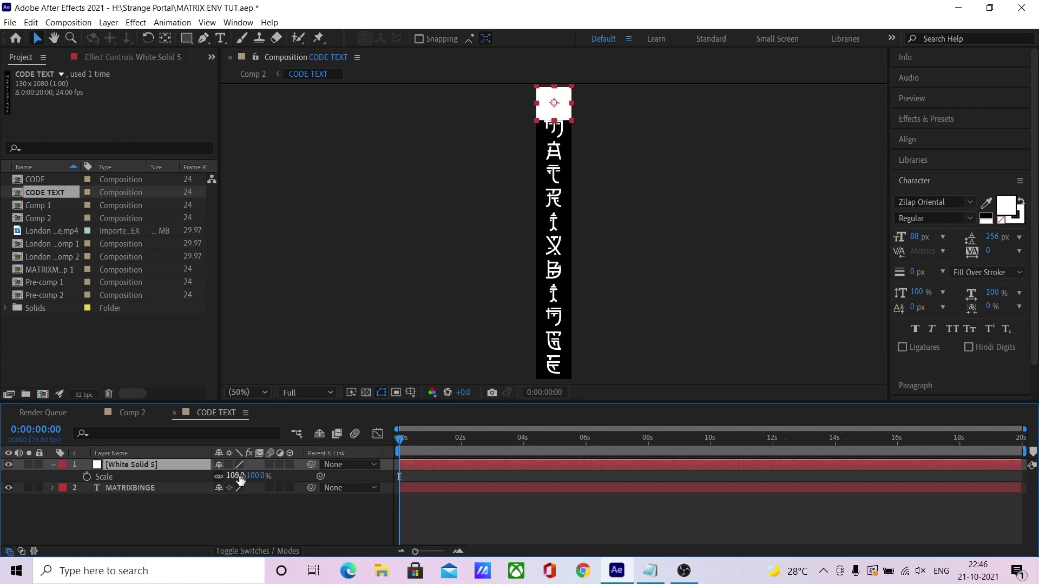
left_click_drag(236, 476, 230, 476)
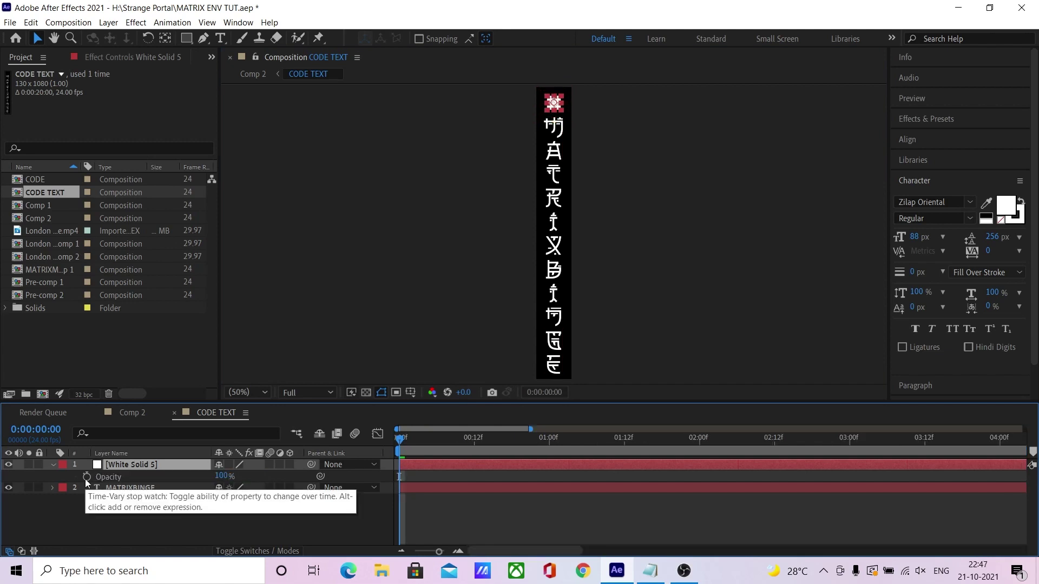
- Keyframe the white solid's opacity at 0% at the start and 100% at frame 12
left_click(86, 476)
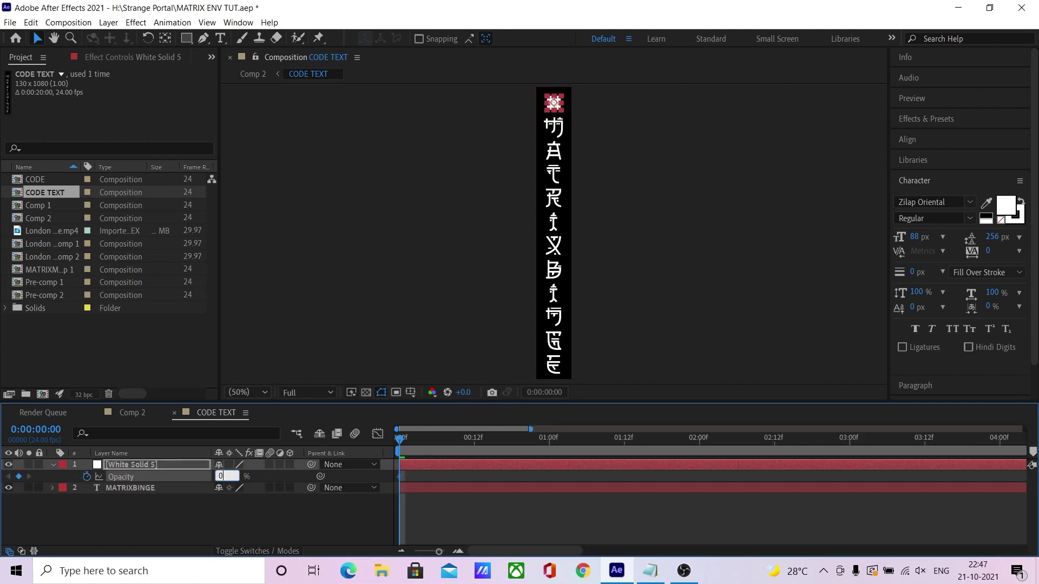
type("0")
key("Return")
left_click(475, 438)
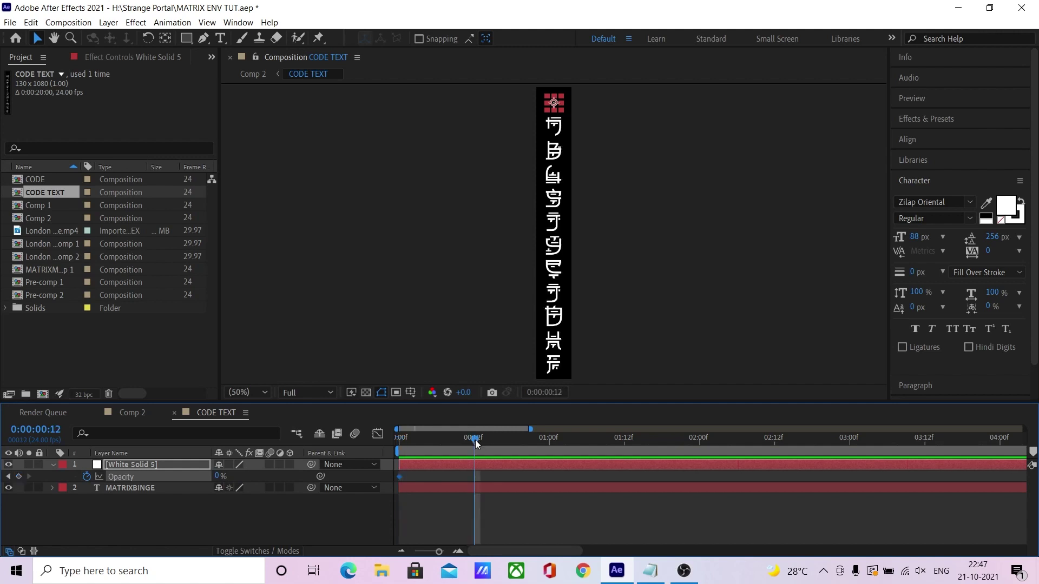
type("100")
key("Return")
- Add a 0% opacity keyframe to the white solid at 0:00:01:00 and preview the blink
left_click(552, 437)
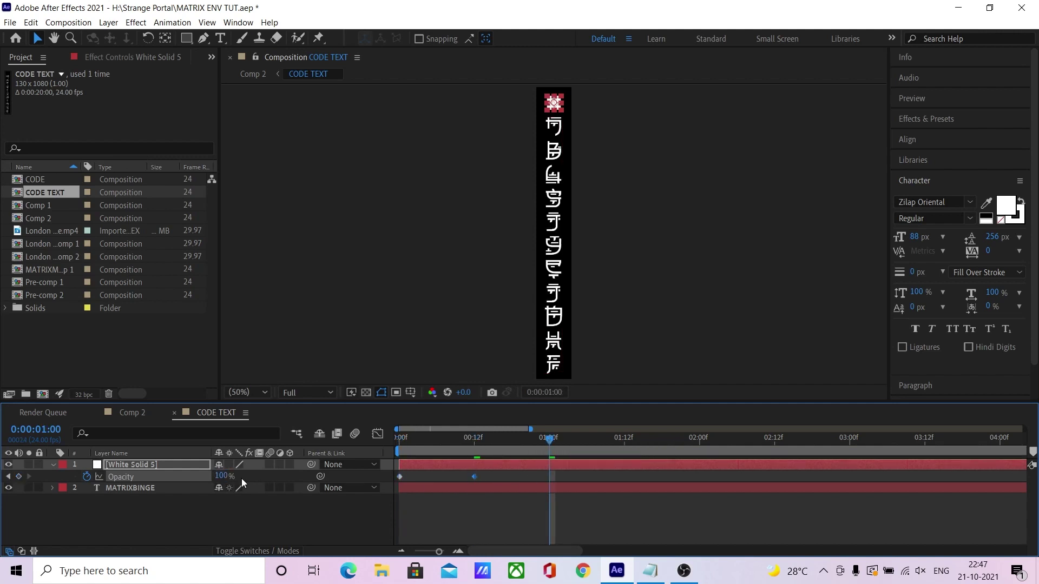
left_click(219, 476)
type("0")
key("Return")
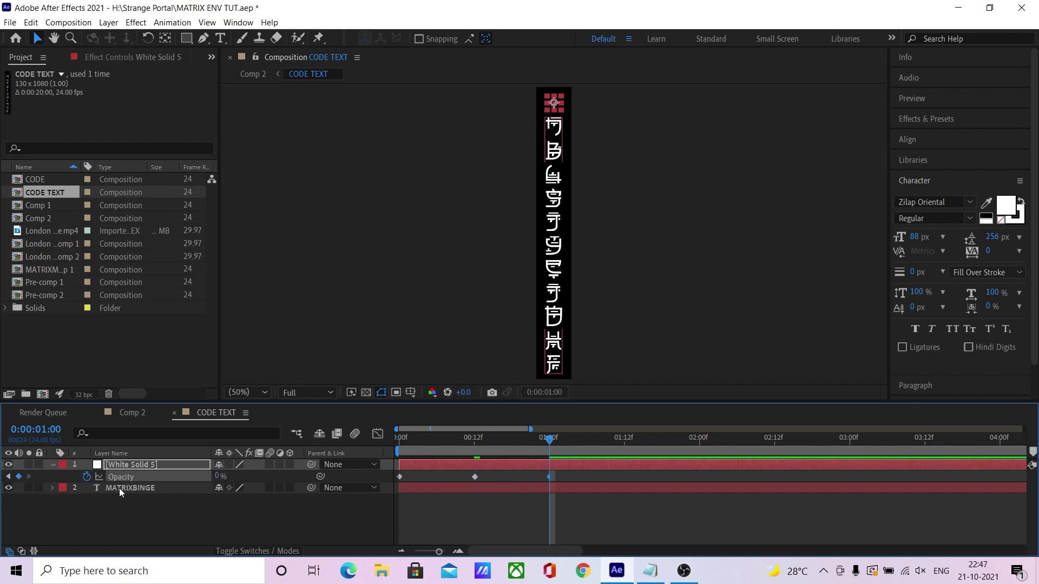
left_click(193, 522)
key("space")
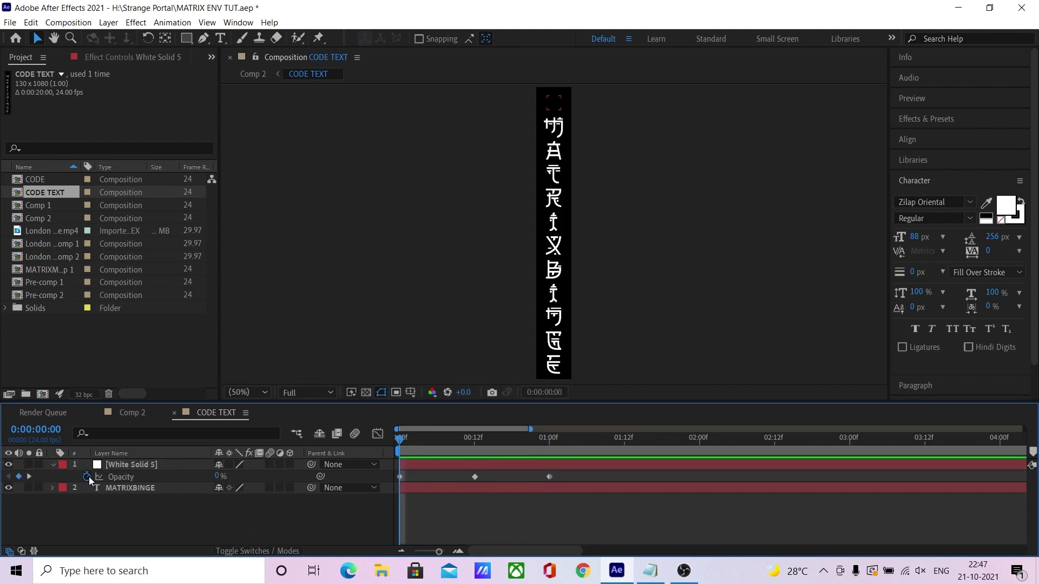
- Loop the white solid's opacity keyframes with the expression loopOut(); and preview the result
left_click(88, 477, "alt")
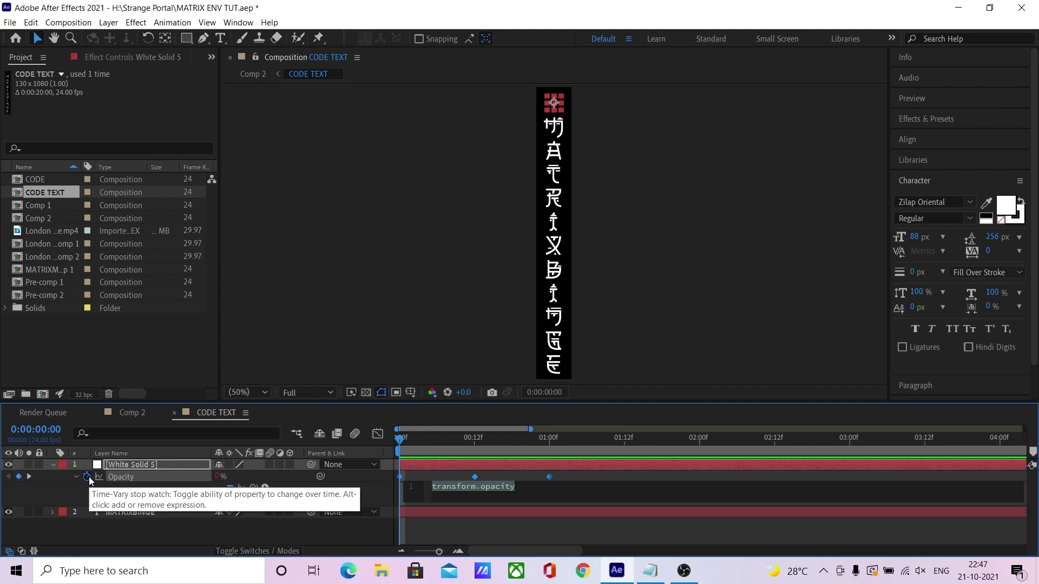
type("loop")
key("Down")
key("Down")
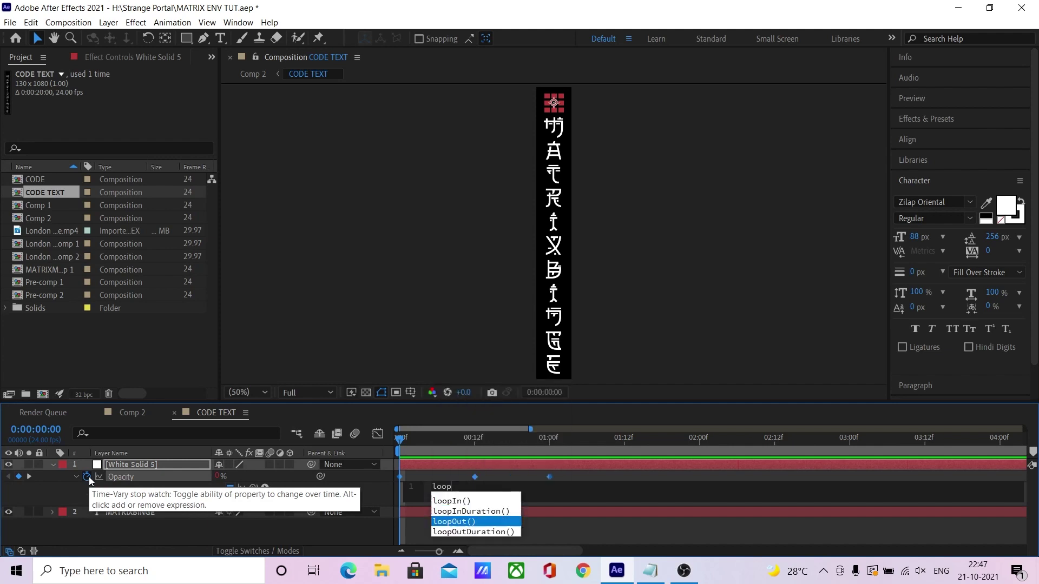
key("Return")
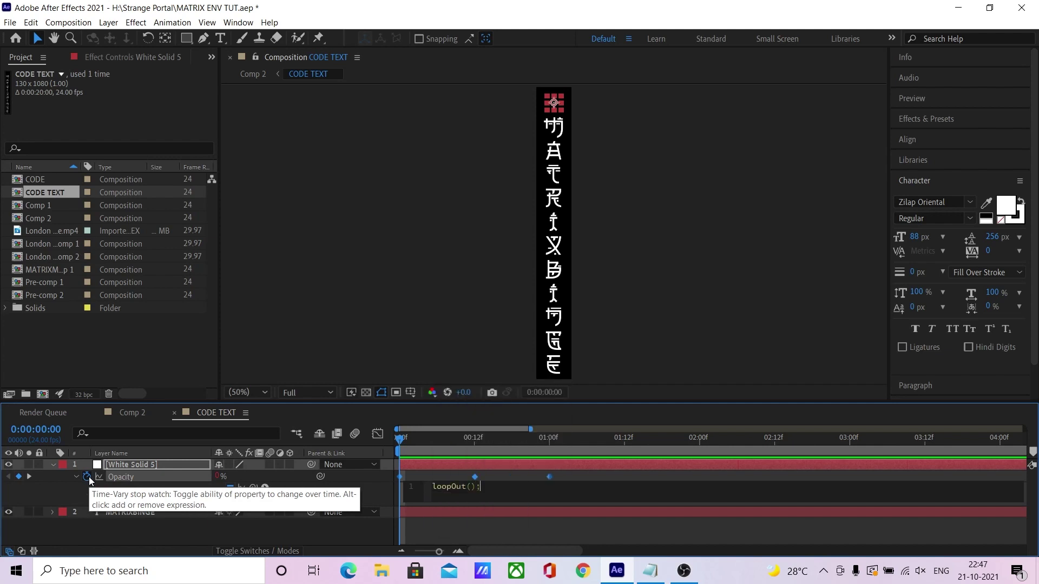
left_click(99, 468)
left_click(190, 534)
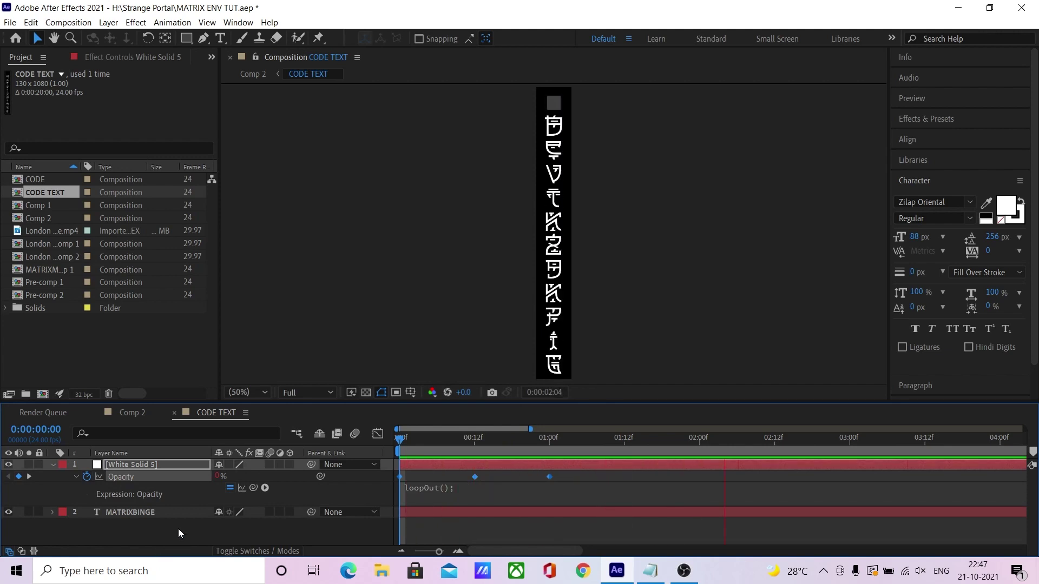
- Set the height of Comp 2 to 1920 px
left_click(68, 22)
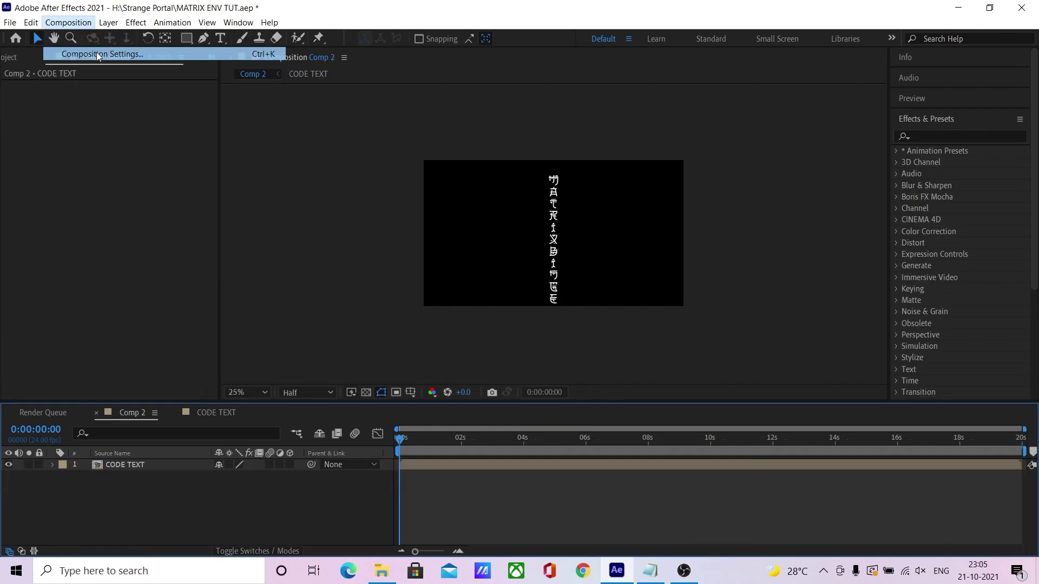
left_click(81, 49)
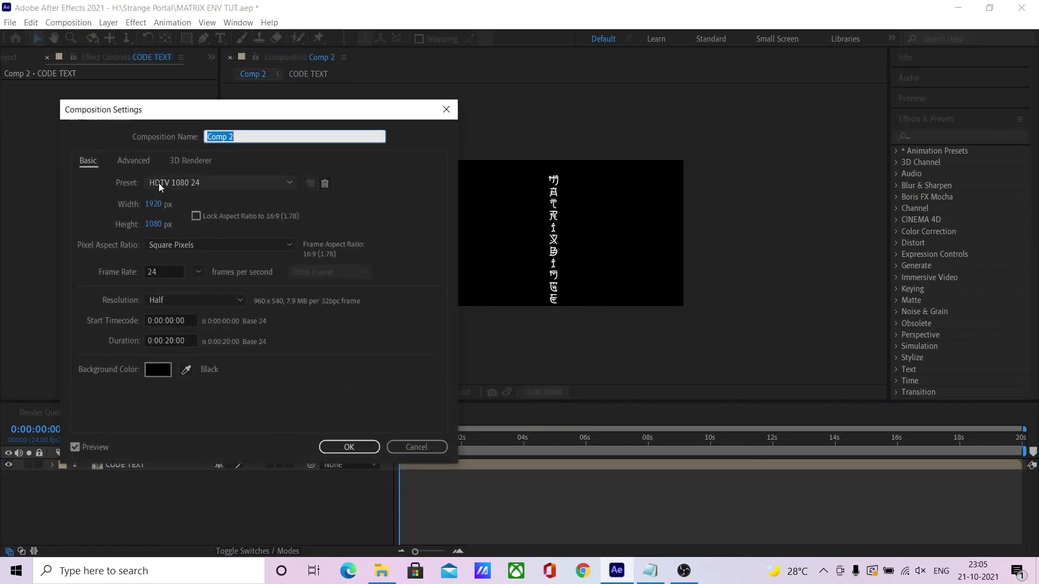
left_click(157, 224)
type("1")
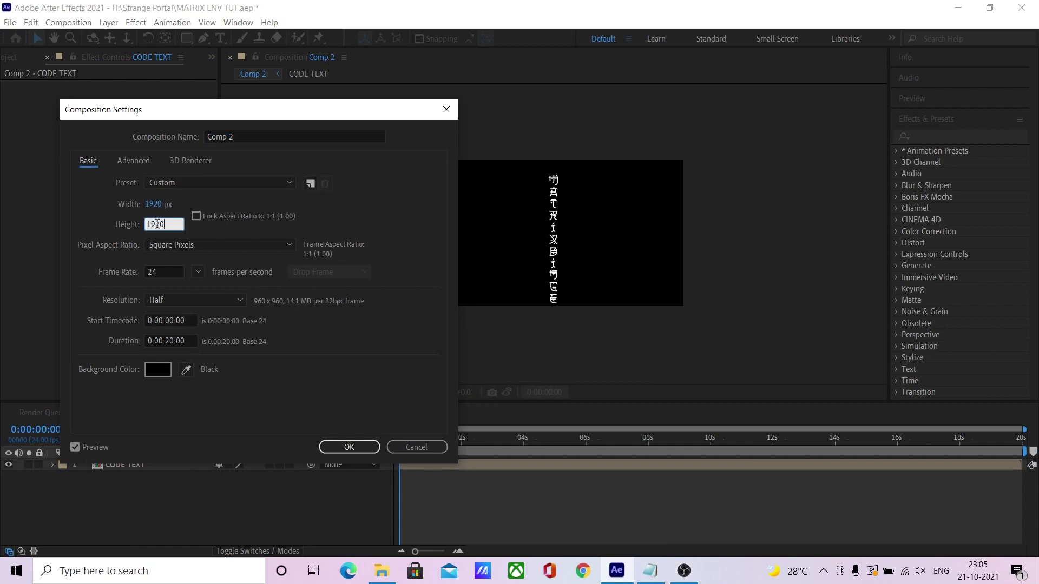
key("Return")
- Add a black 1920 x 1920 px solid to Comp 2, apply CC Particle World to it, and preview the particles
left_click(109, 22)
mouse_move(121, 34)
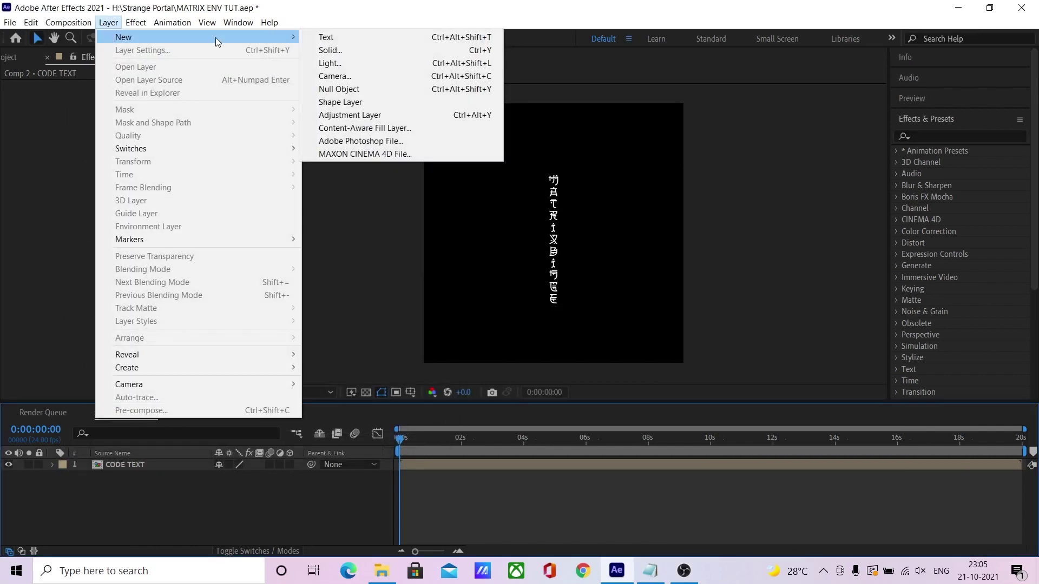
left_click(330, 53)
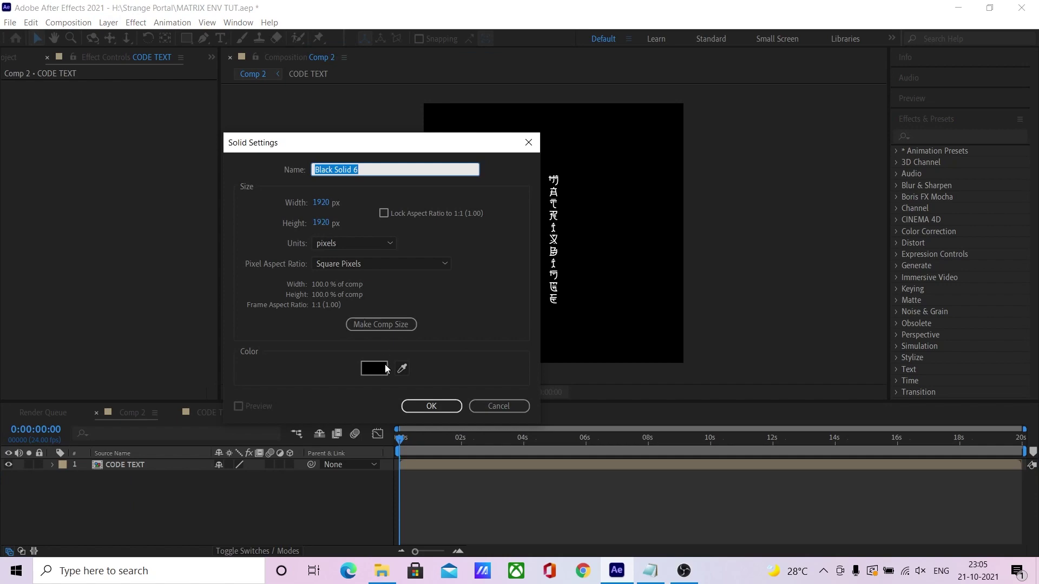
left_click(417, 408)
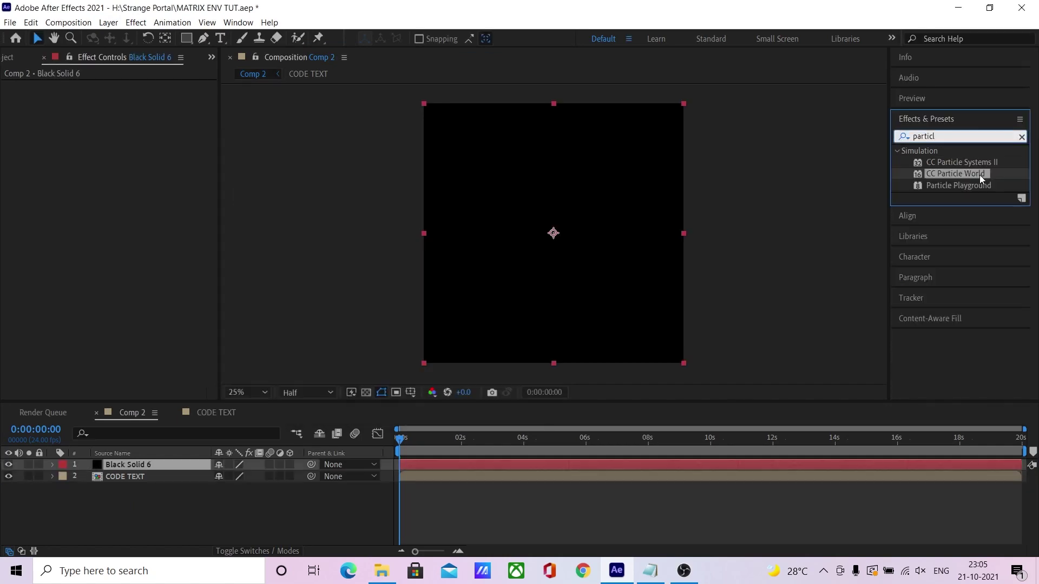
left_click_drag(980, 176, 173, 467)
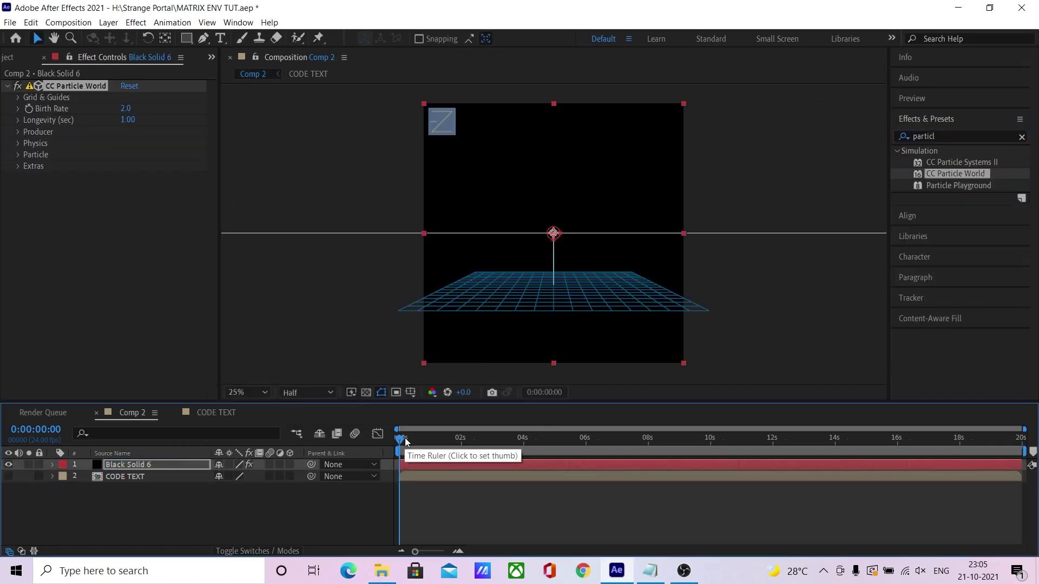
key("space")
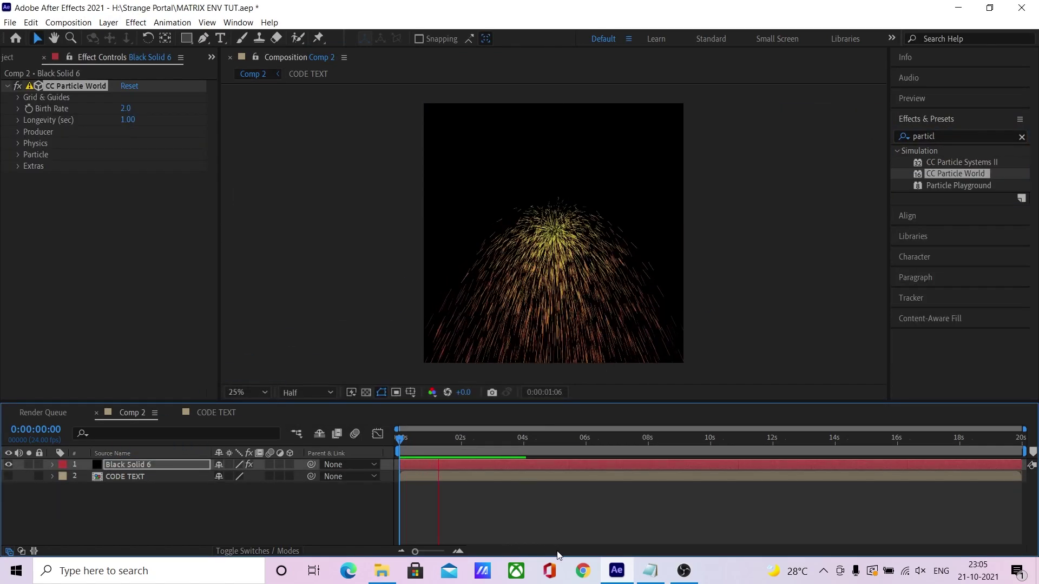
- Set the CC Particle World particle type to Textured Square with the CODE TEXT layer as texture
left_click(18, 154)
left_click(156, 166)
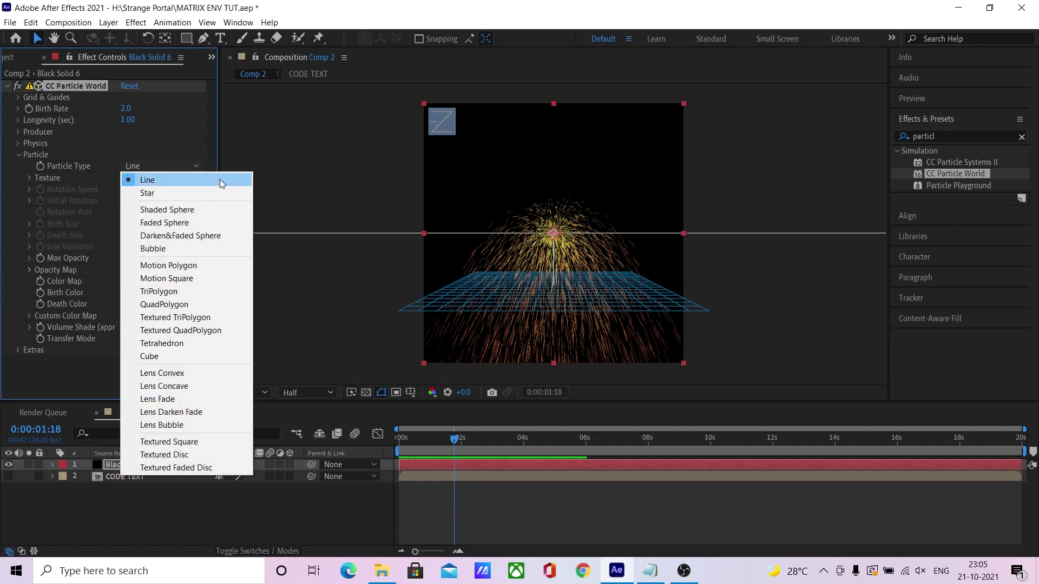
left_click(206, 440)
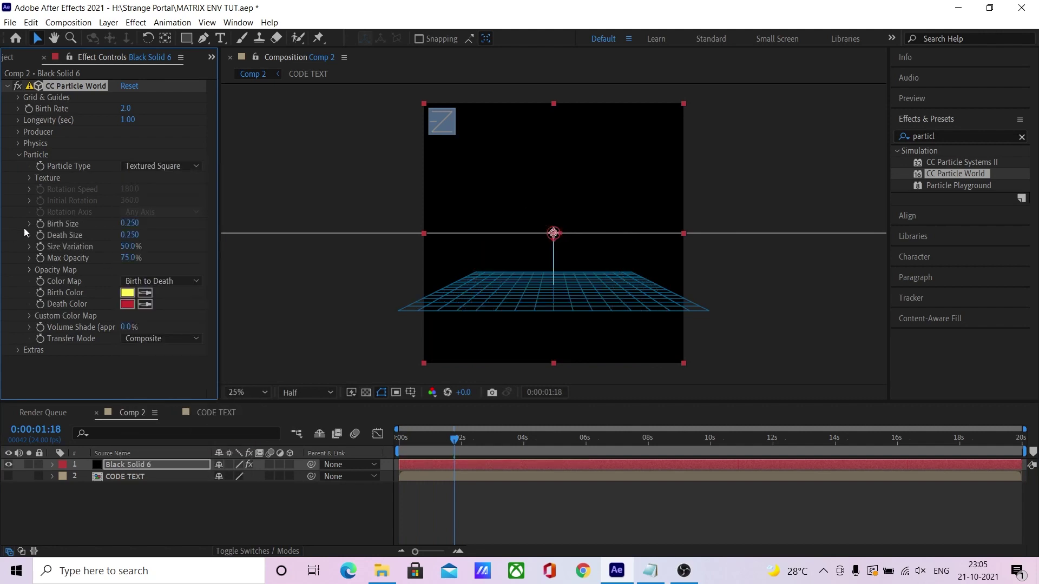
left_click(29, 178)
left_click(132, 189)
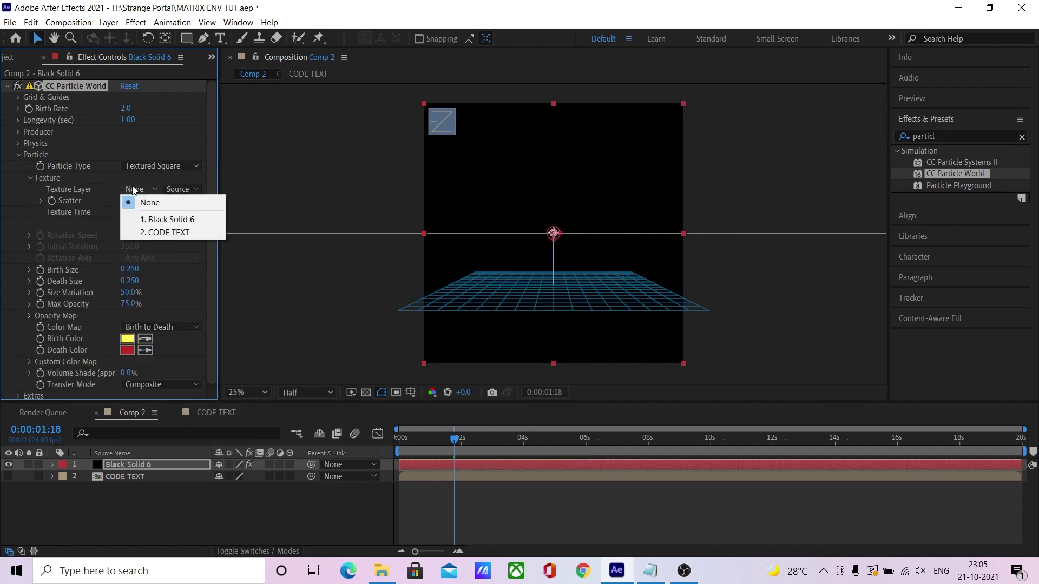
left_click(165, 233)
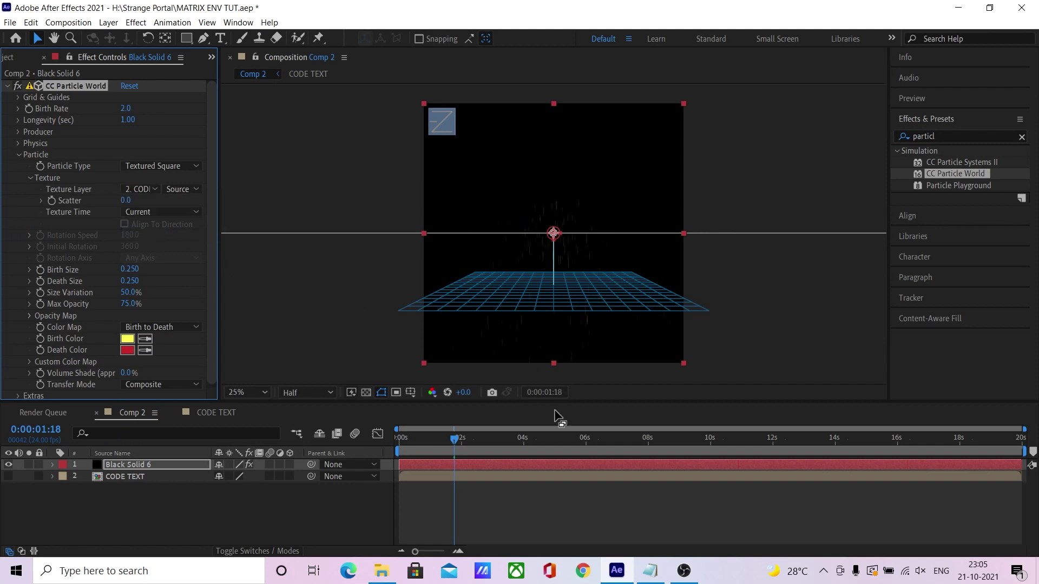
- Set the particle Birth Size and Death Size to 1.250, Size Variation to 25% and Max Opacity to 100%
type("1.25")
key("Return")
key("Return")
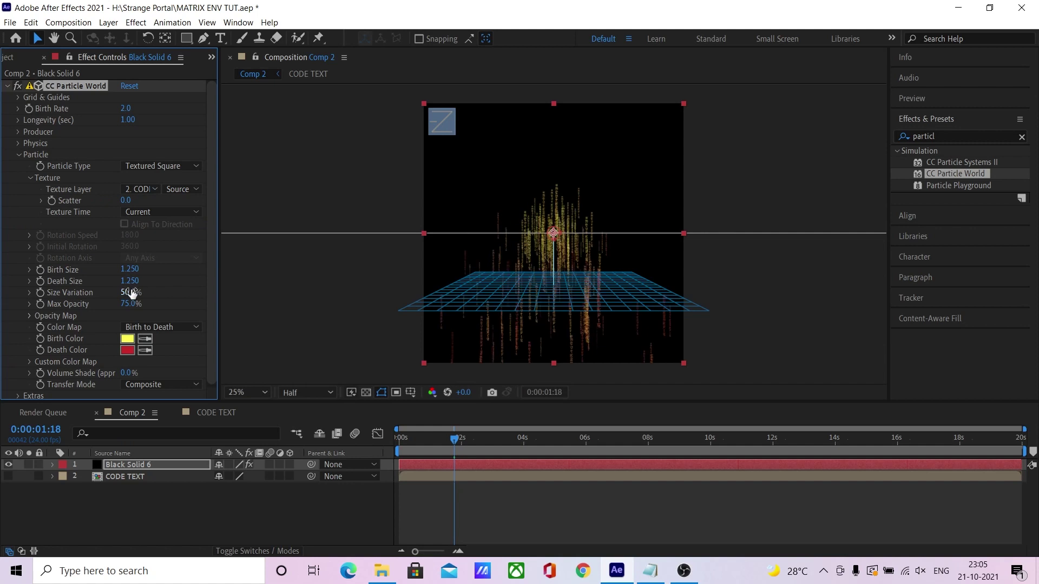
key("Return")
- Change the particles' Birth Color and Death Color to white (FFFFFF) and preview the animation
left_click(133, 339)
left_click_drag(116, 298, 11, 190)
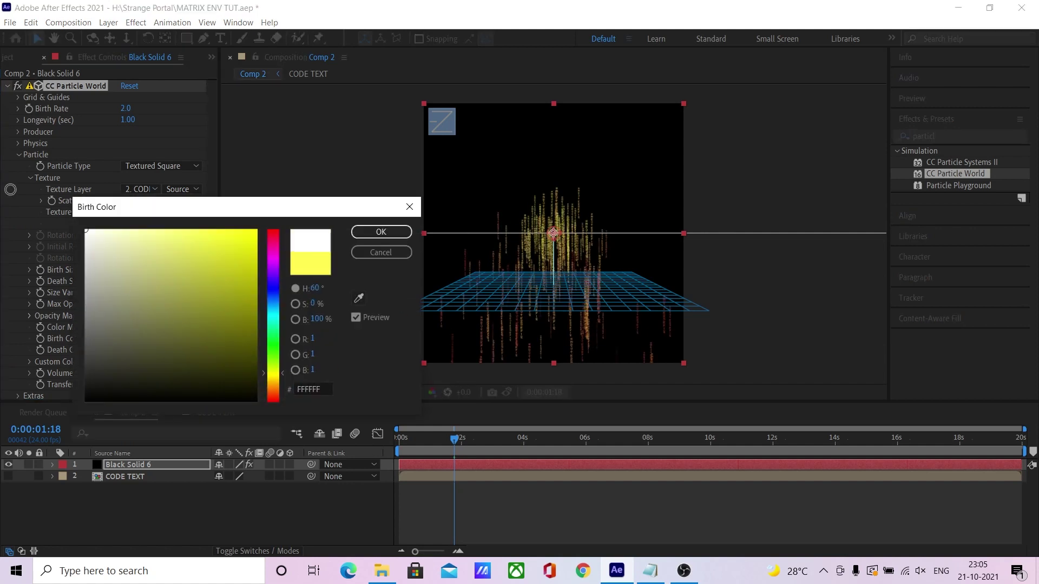
left_click(381, 232)
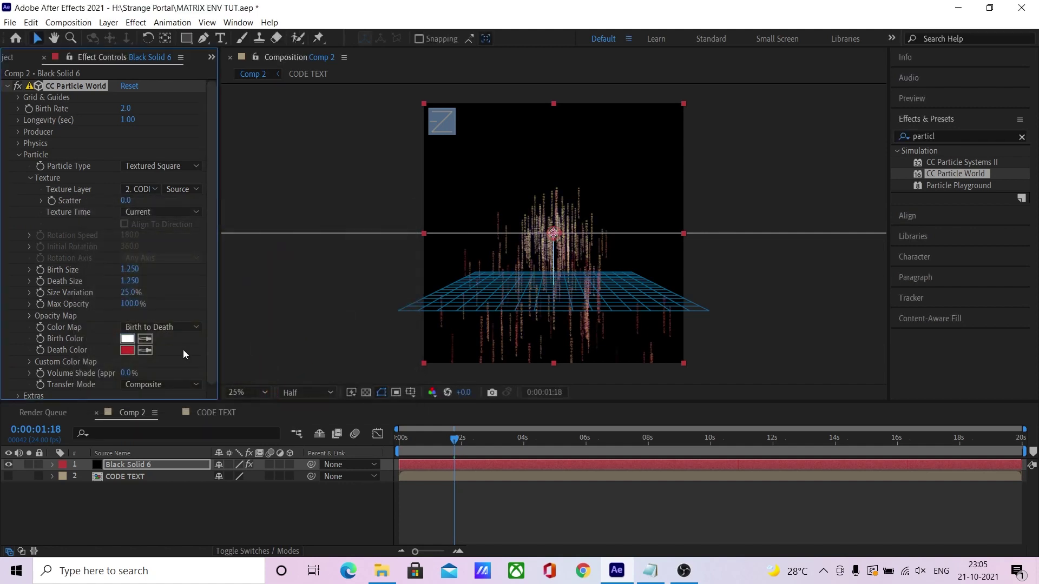
left_click(129, 338)
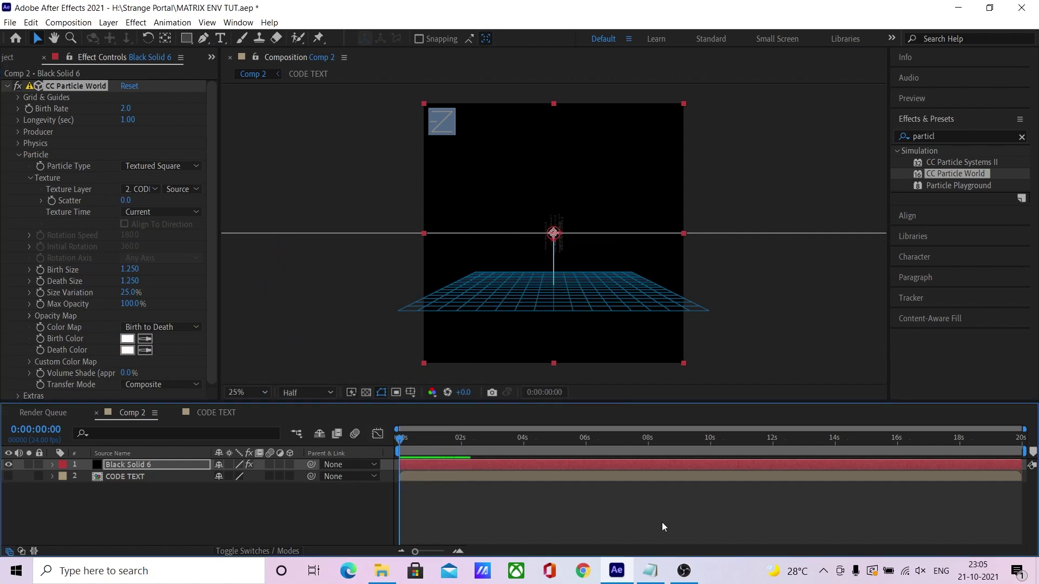
key("space")
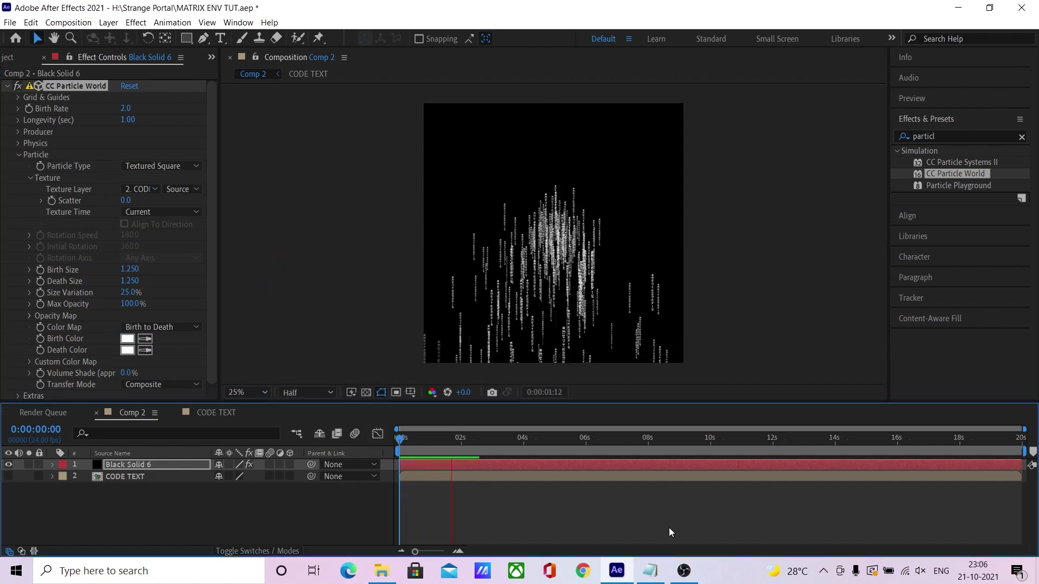
left_click(668, 528)
- Set the CC Particle World physics animation to Direction Axis, with Gravity 0 and Extra 0
left_click(18, 143)
left_click(155, 156)
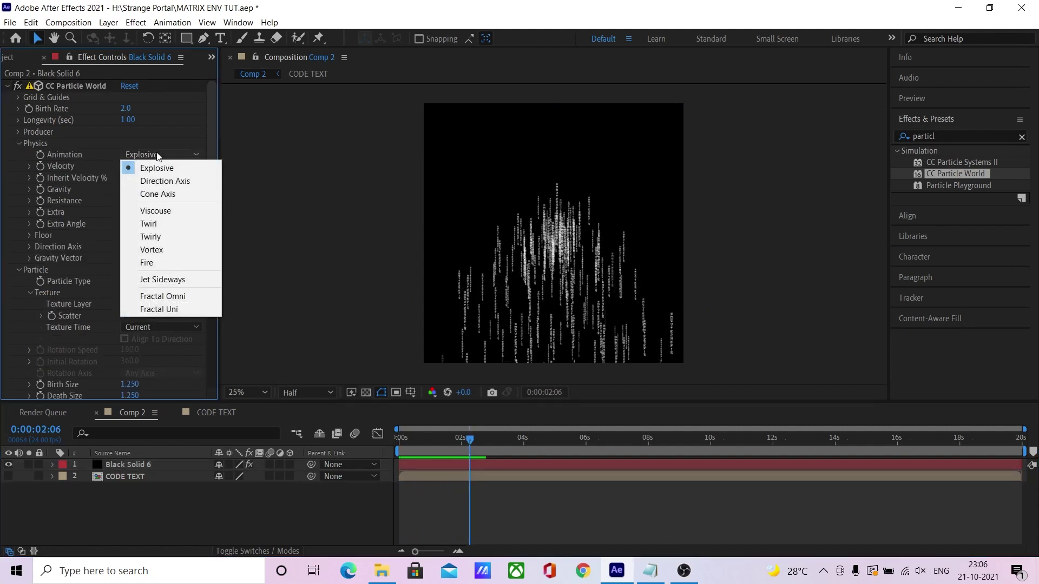
left_click(161, 181)
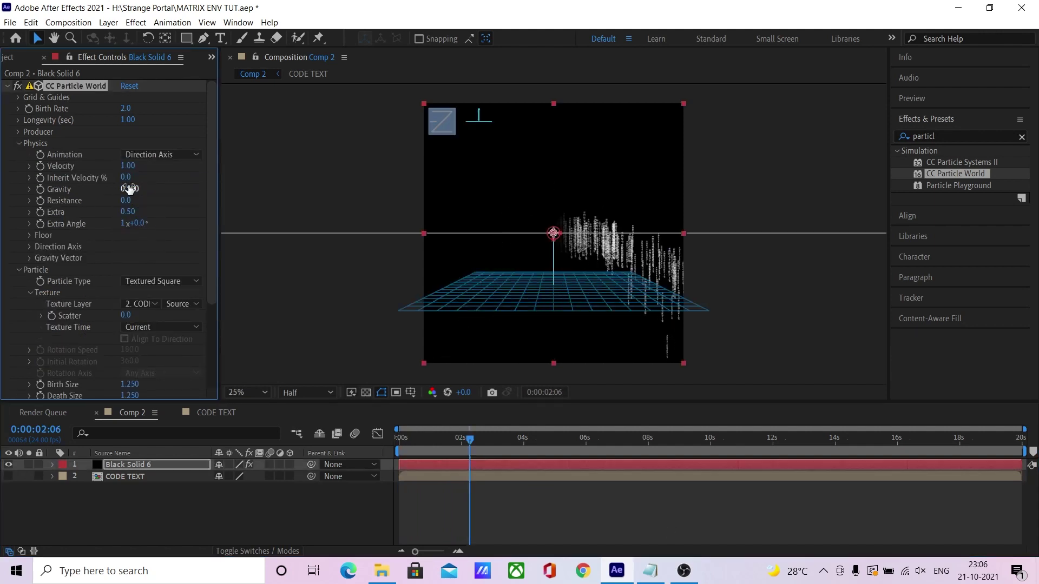
key("Return")
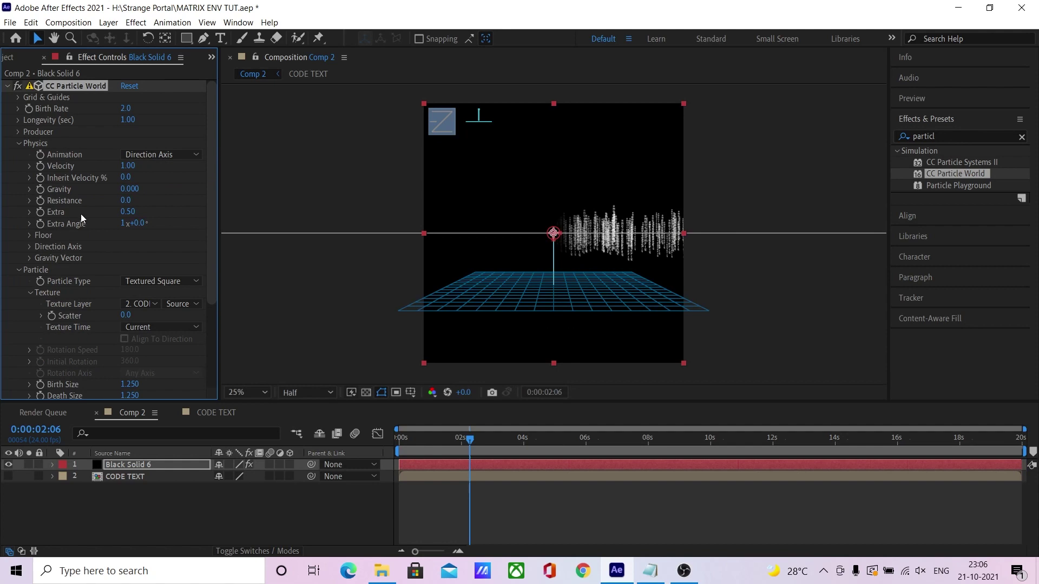
left_click(122, 212)
type("0")
key("Return")
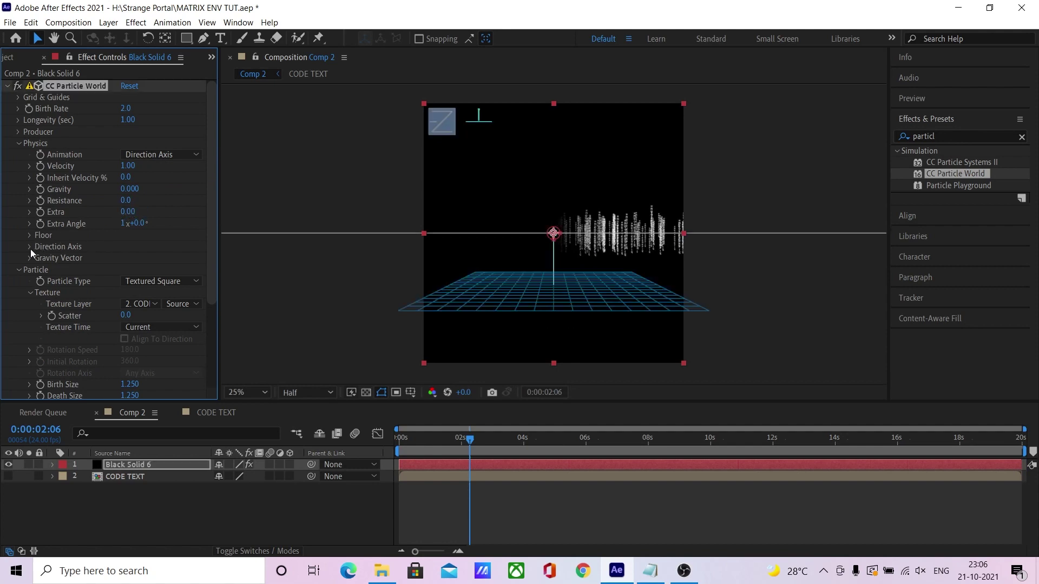
- Set the Direction Axis X value to 1.000 and the Extra Angle to 1x+90°
left_click(29, 248)
type("0")
key("Return")
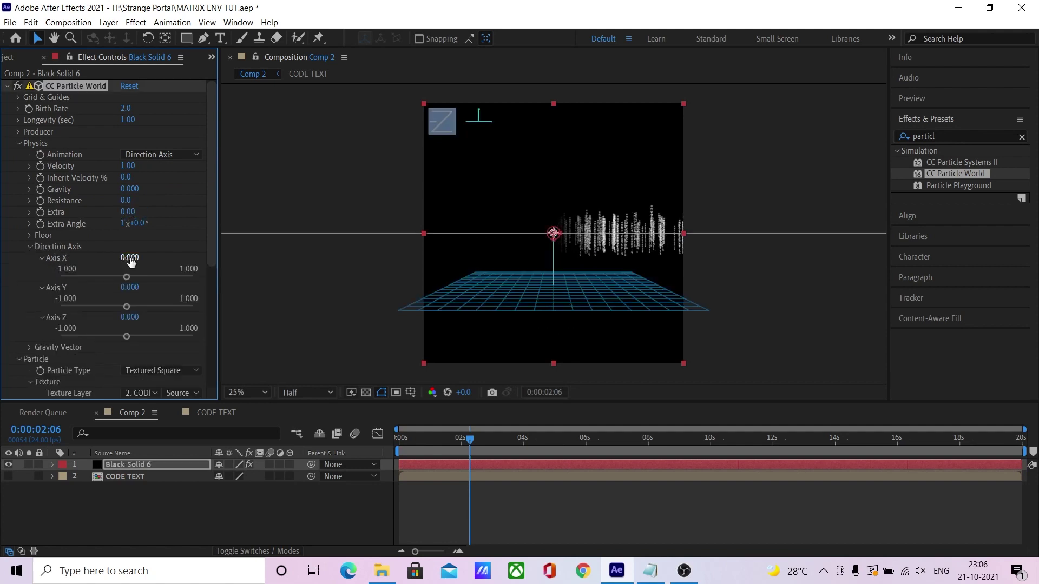
key("Return")
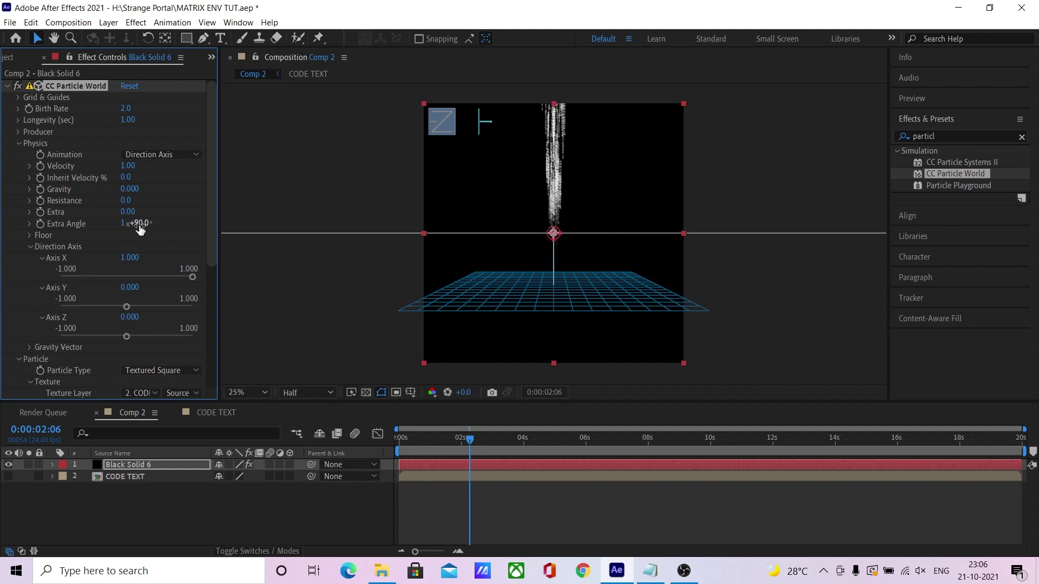
- Set the producer's Position Y to 0.51 and Radius X to 0.525, and preview the particle spread
left_click(19, 132)
left_click_drag(126, 178, 168, 160)
key("space")
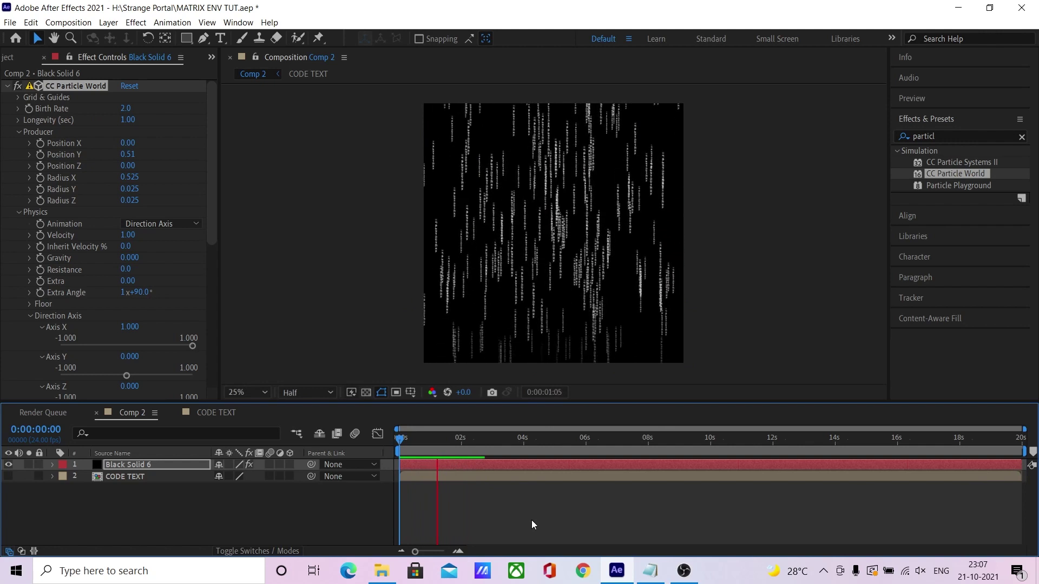
key("space")
- Reduce the particle Velocity to 0.10 and the Birth Rate to 0.1, and preview the slower particles
left_click(128, 235)
type("0.")
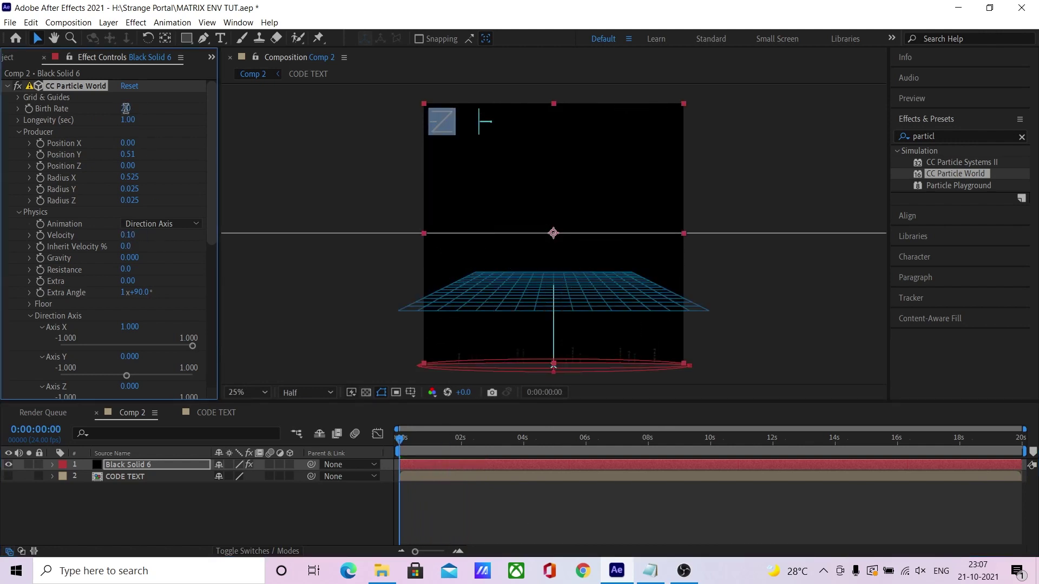
key("space")
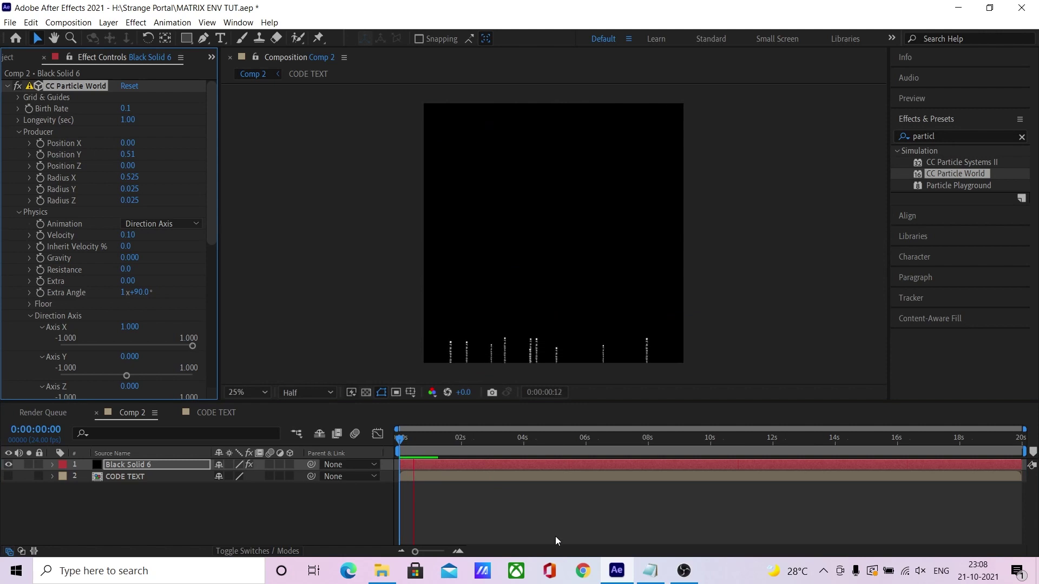
key("space")
- Raise the particle Longevity to 8.50 seconds and set the Texture Time to From Start
left_click(128, 120)
type("3.7")
key("Return")
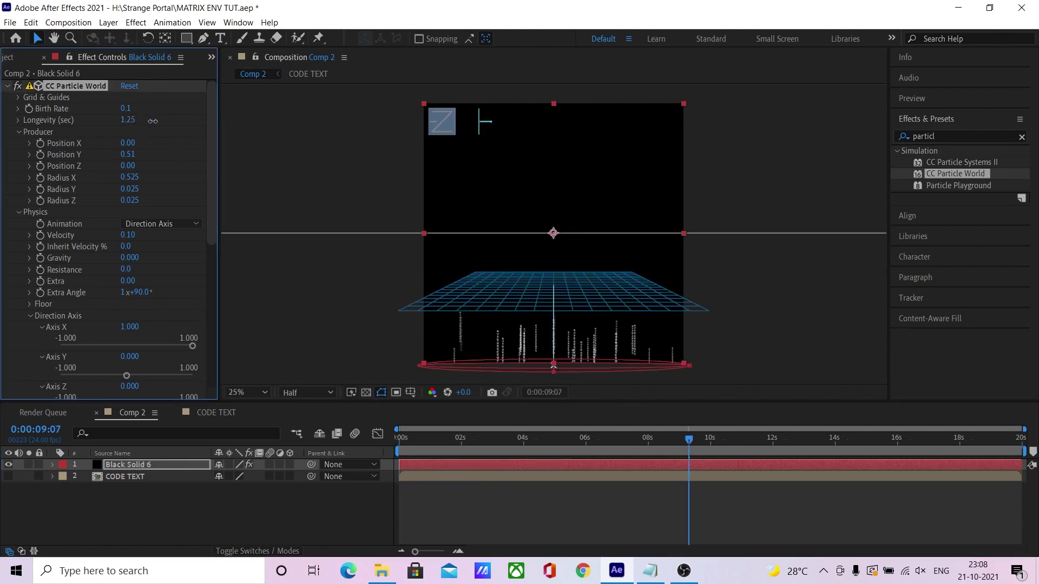
mouse_move(320, 122)
left_mouse_down()
mouse_move(668, 117)
mouse_move(340, 287)
left_mouse_up()
key("space")
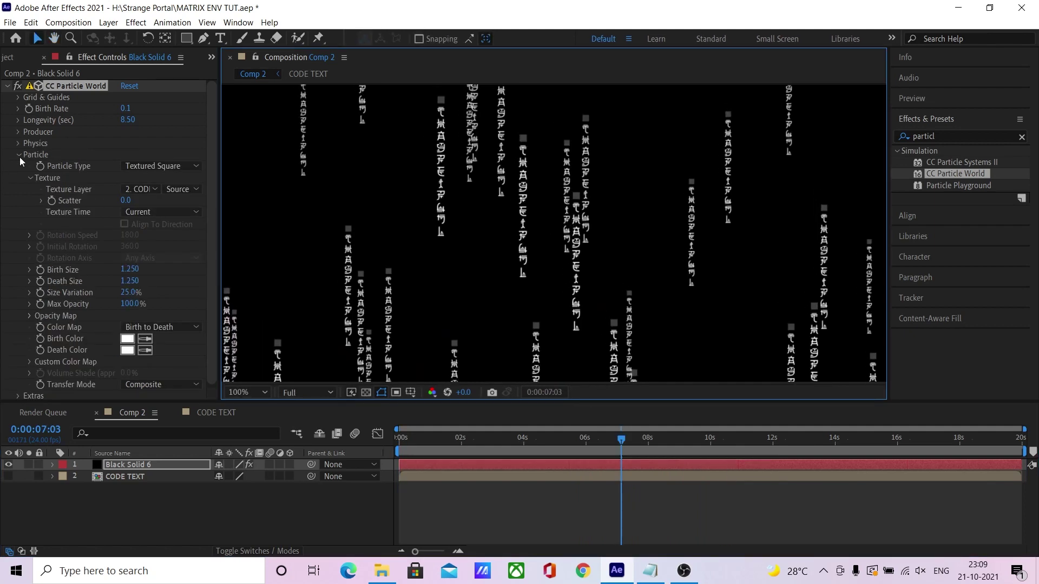
left_click(147, 211)
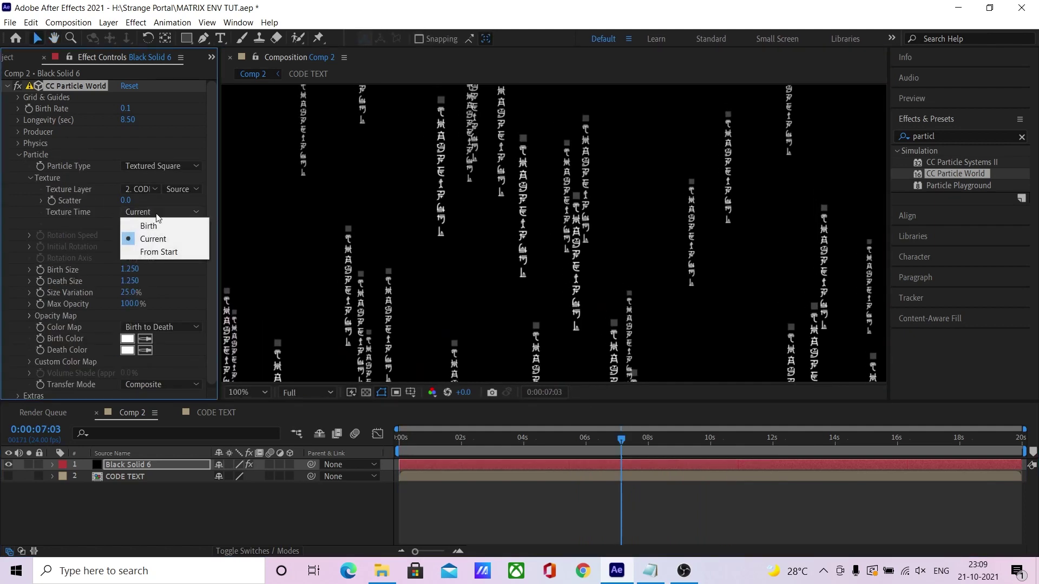
left_click(173, 255)
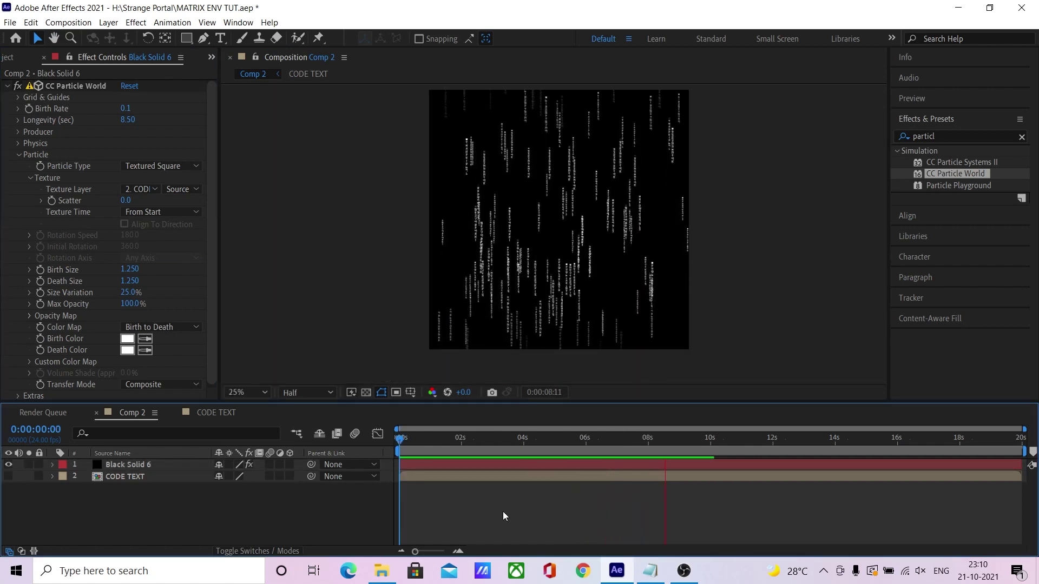
- Pre-compose both layers of Comp 2 into a new composition named CODE
key("ctrl+a")
key("ctrl+shift+c")
type("C")
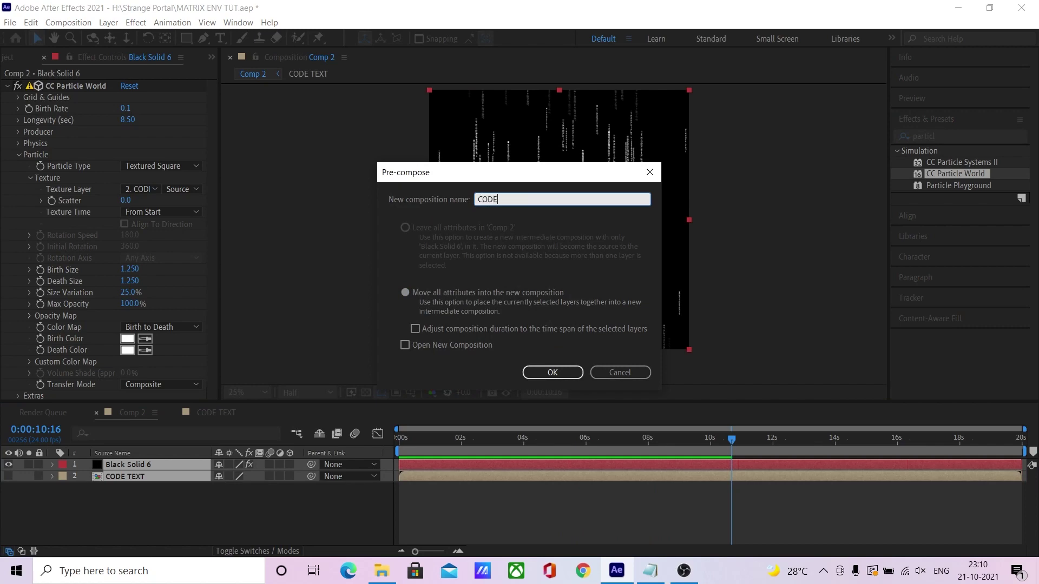
key("Return")
- Set Comp 2's height to 1080 px and its duration to 10 seconds, and preview the composition
key("ctrl+k")
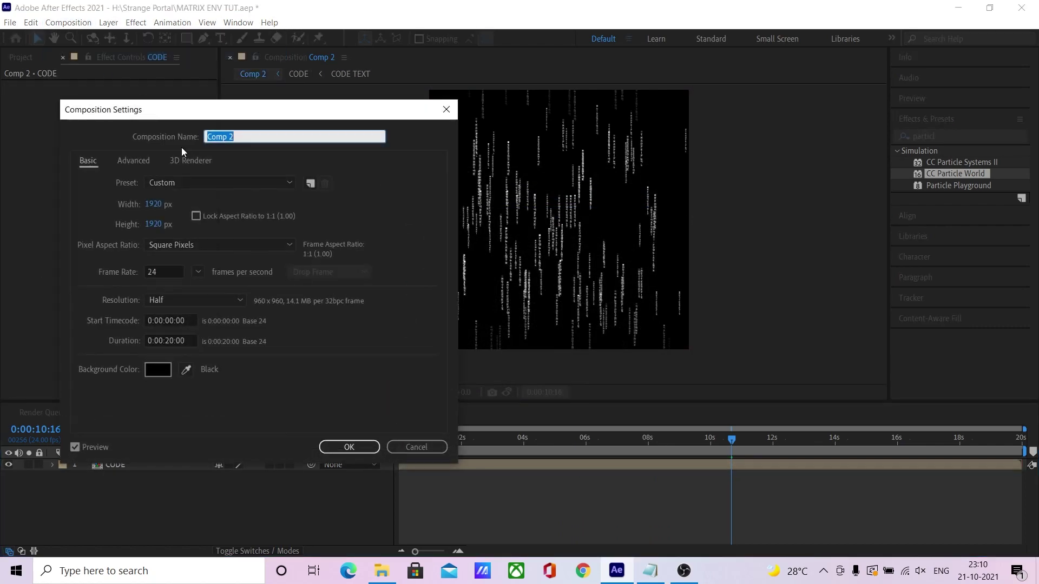
left_click(154, 224)
type("1080")
left_click(171, 340)
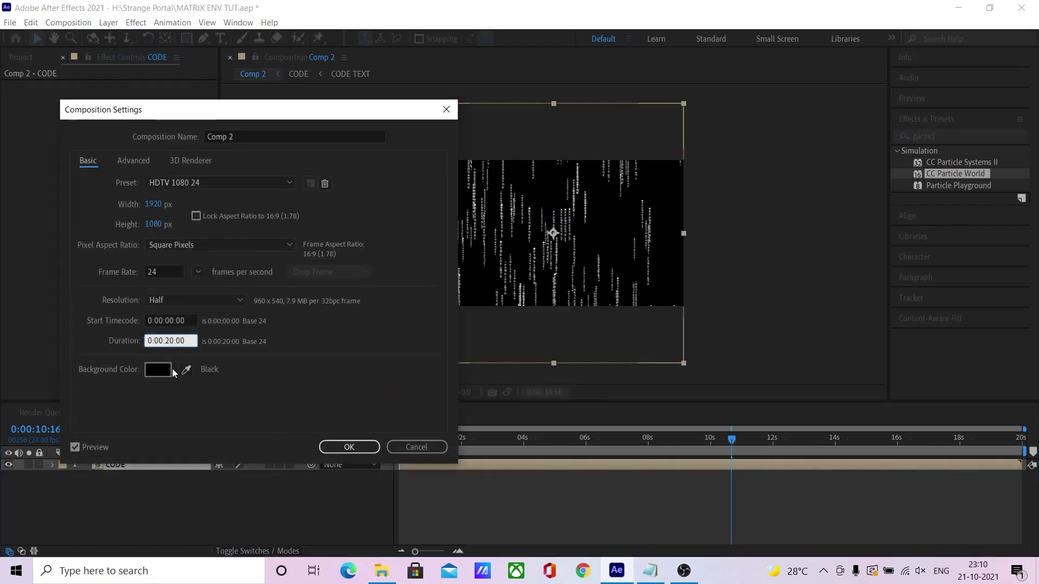
key("Return")
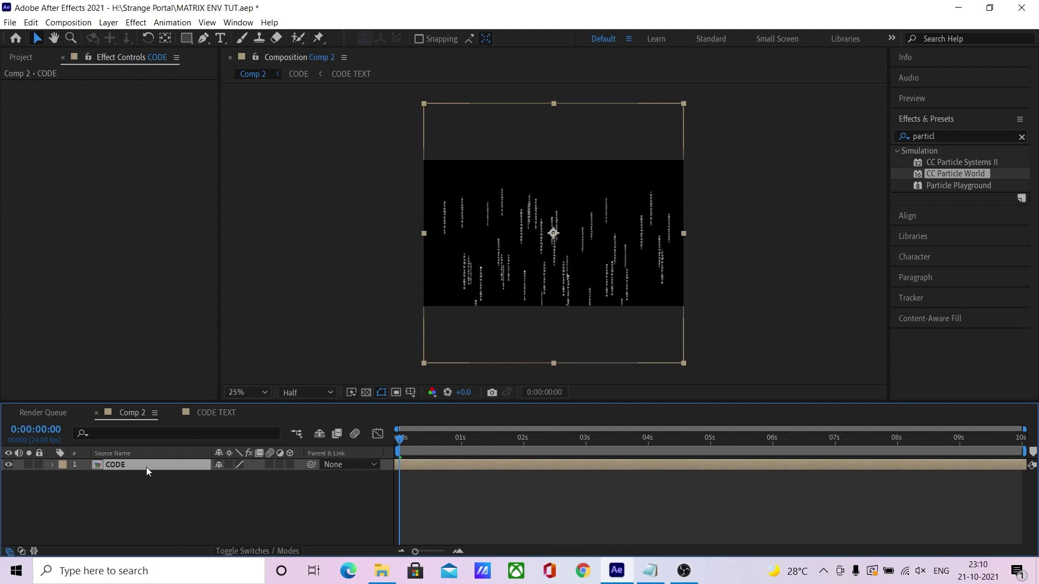
key("space")
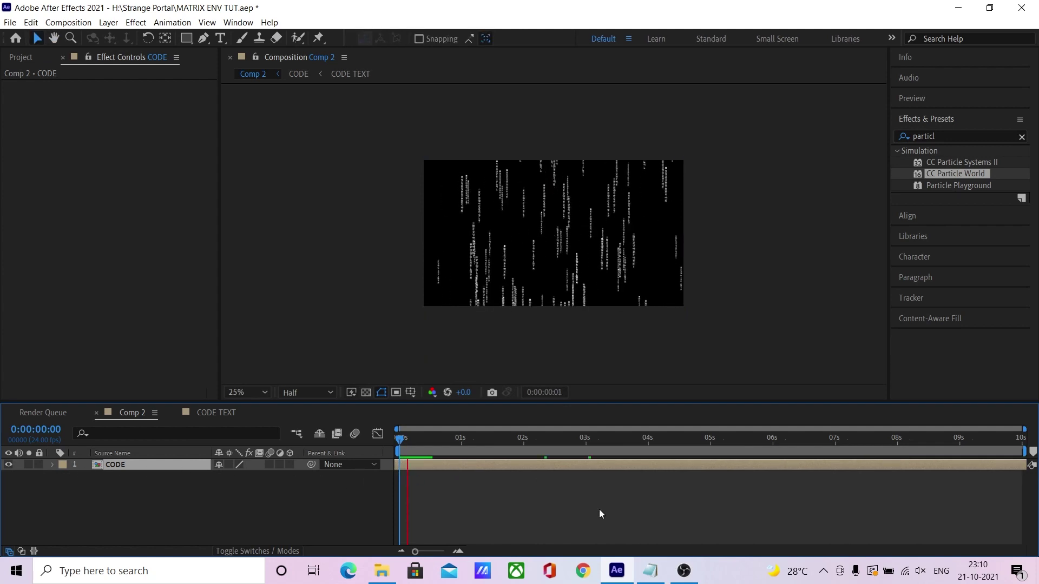
scroll(322, 382, "up", 2)
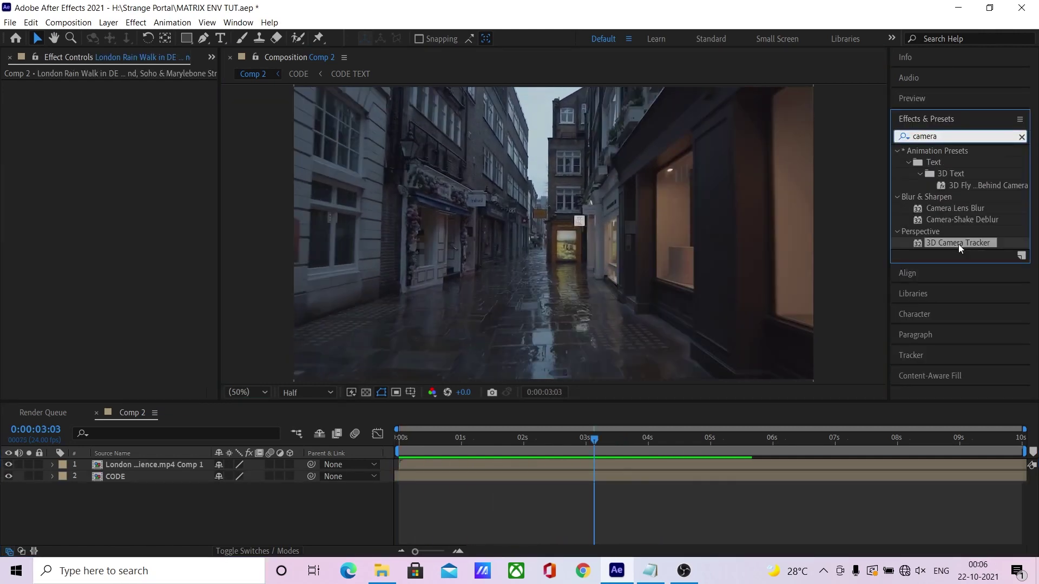
- Apply 3D Camera Tracker to the London street footage and create a null and camera from track points on the ground
left_click_drag(959, 245, 130, 464)
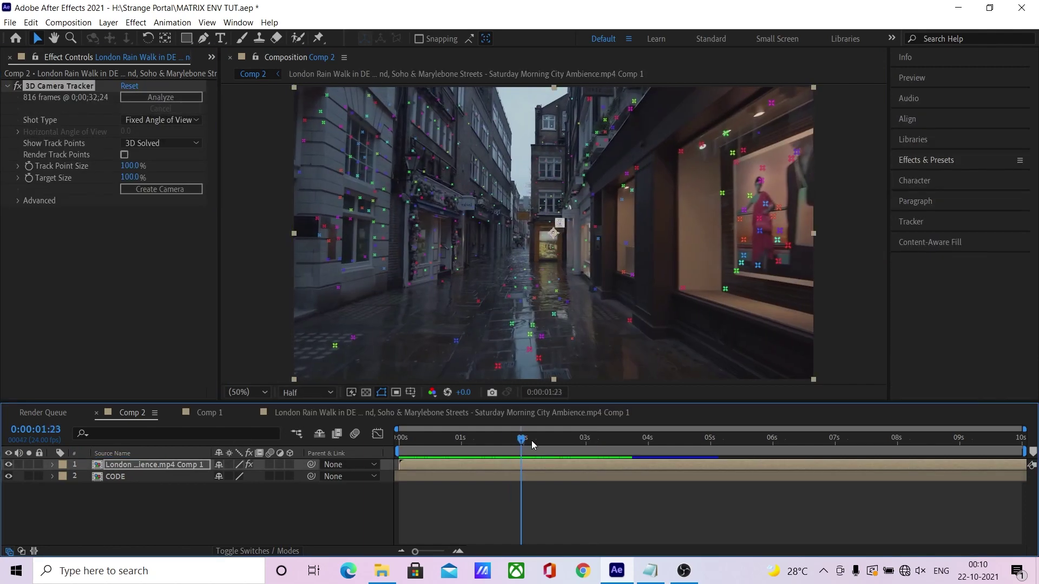
left_click_drag(532, 440, 658, 449)
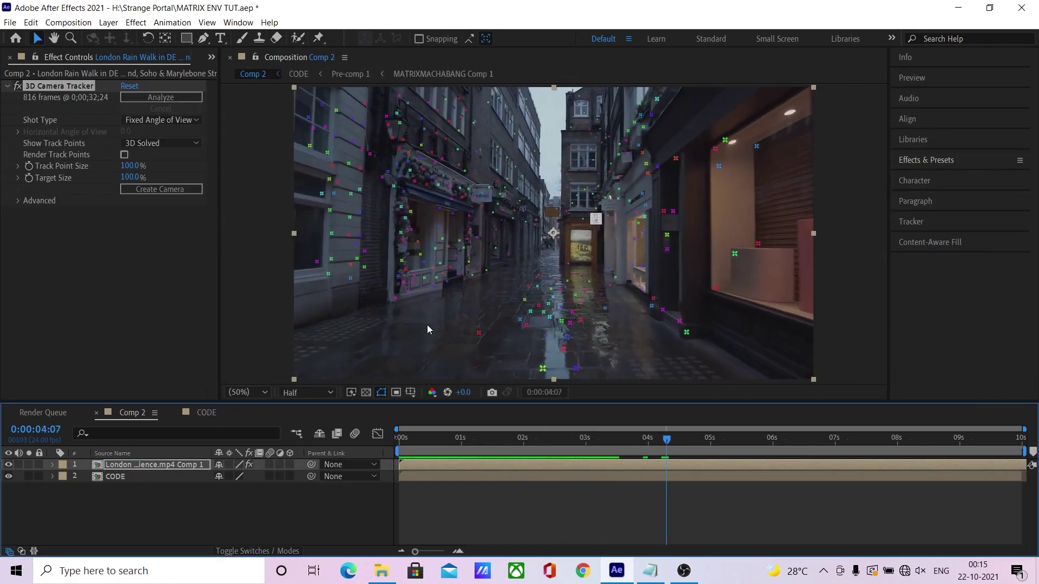
right_click(486, 310)
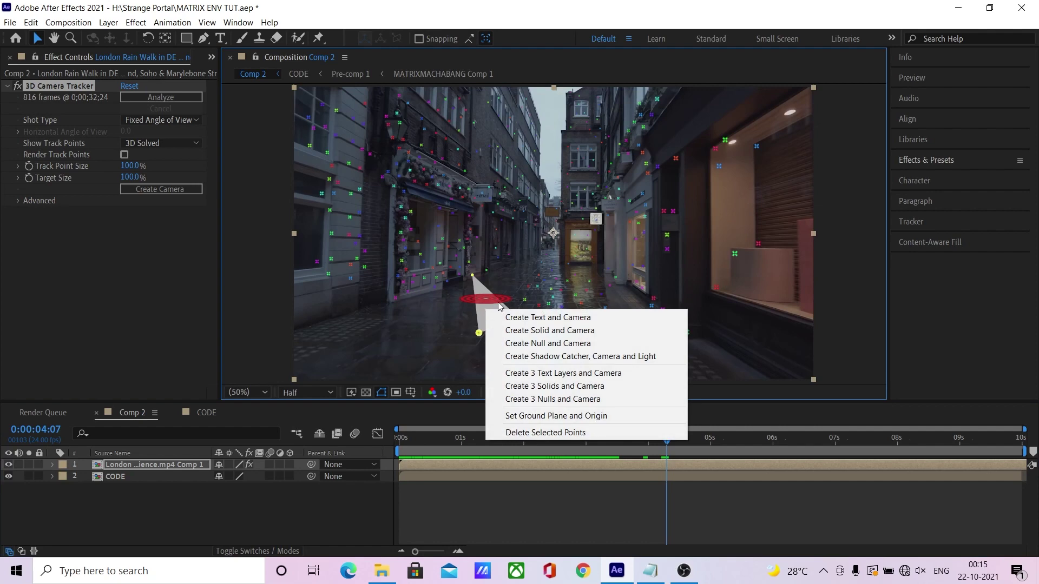
left_click(530, 344)
- Make the CODE layer 3D and parent it to Track Null 1
left_click(291, 487)
left_click_drag(311, 488, 151, 467)
- Set the CODE layer's anchor point to 0, 1920
left_click(52, 488)
left_click(64, 499)
left_click(221, 476)
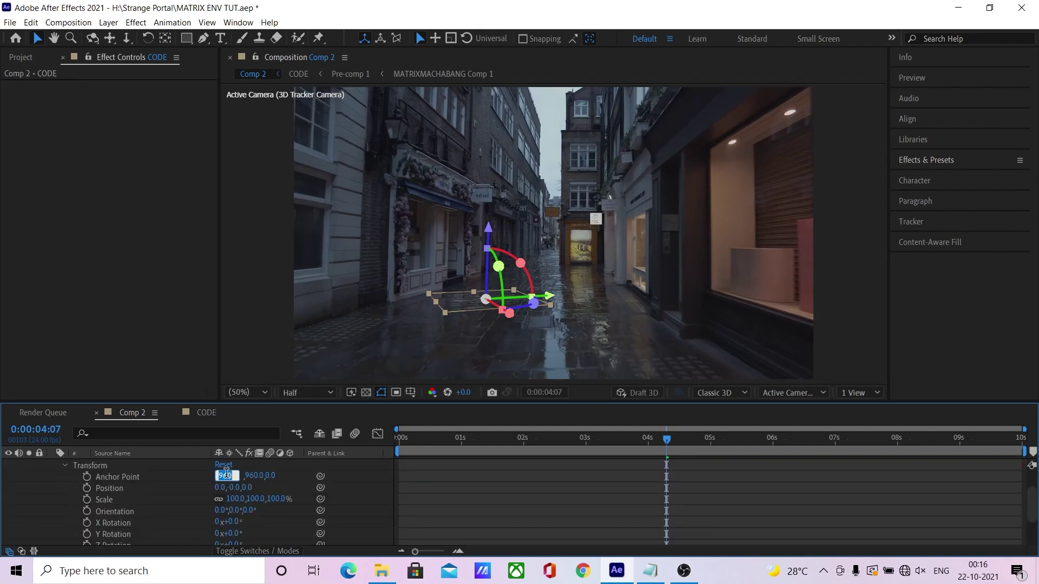
type("0")
key("Tab")
type("1920")
key("Return")
- Rotate the CODE layer to -60° in Z, and move and enlarge it over the street floor
left_click_drag(234, 546, 204, 512)
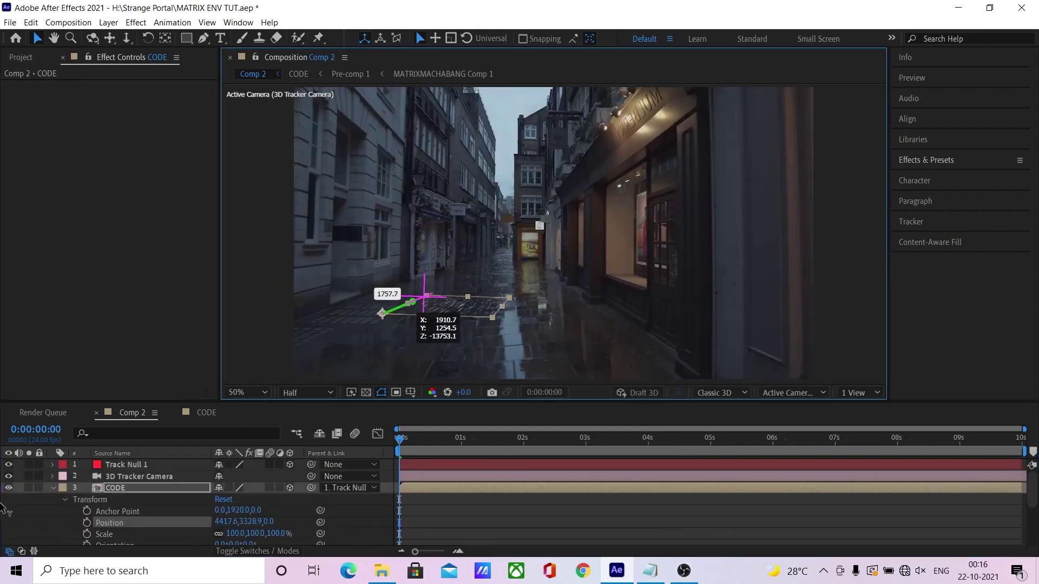
left_click_drag(417, 302, 303, 349)
left_click_drag(168, 410, 146, 419)
left_click_drag(236, 534, 304, 527)
scroll(260, 527, "down", 2)
left_click_drag(236, 512, 222, 498)
- Scale the CODE layer to 265% and reposition it so the code covers the foreground pavement
left_click_drag(259, 379, 125, 378)
left_click_drag(234, 465, 253, 465)
scroll(385, 304, "down", 1)
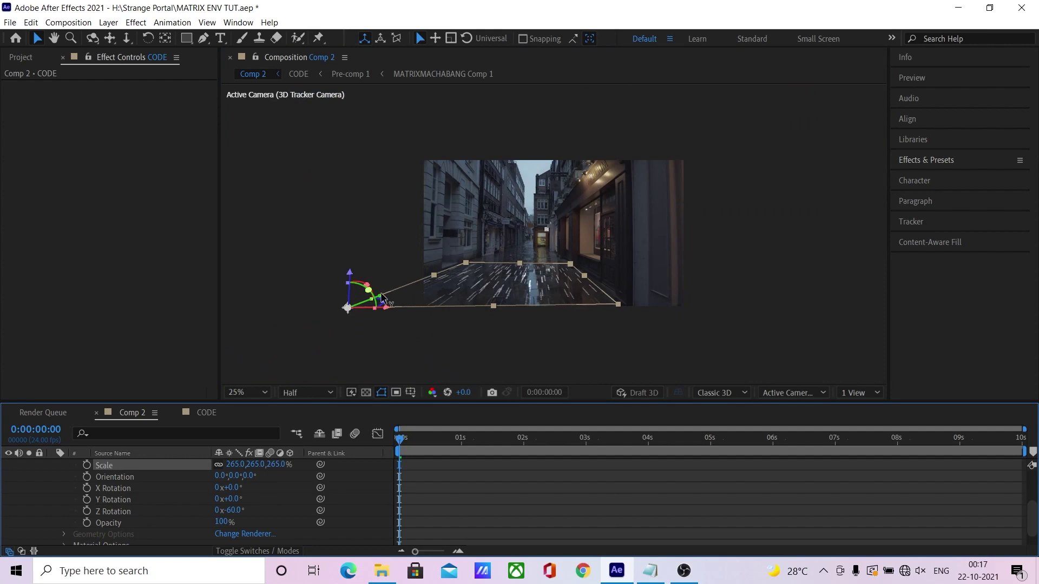
left_click_drag(385, 304, 360, 314)
scroll(533, 281, "up", 1)
key("u")
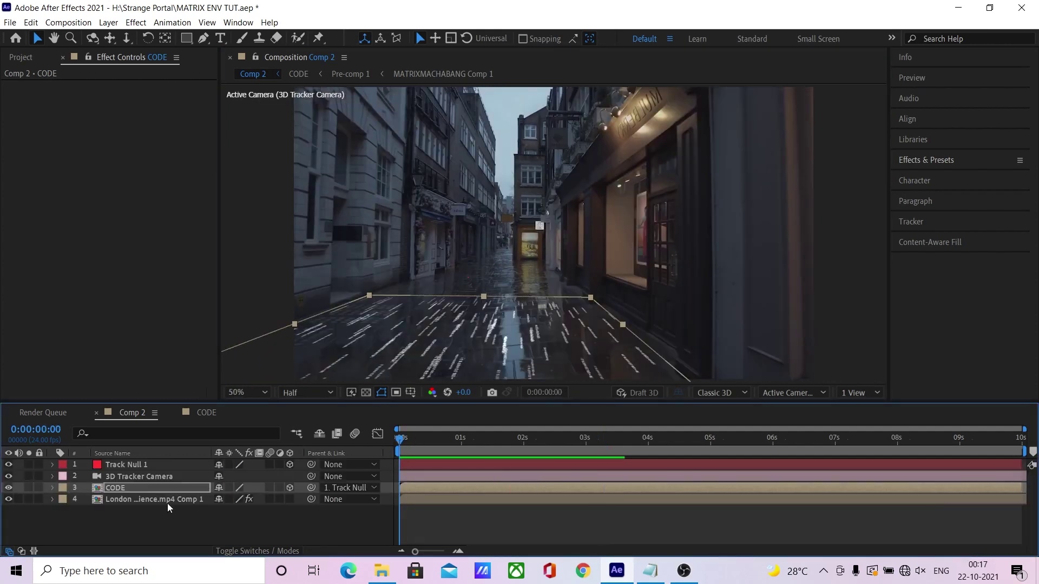
- Duplicate the CODE layer and, using a two-view layout with the Top view, move the copy to the far edge of the original
key("ctrl+d")
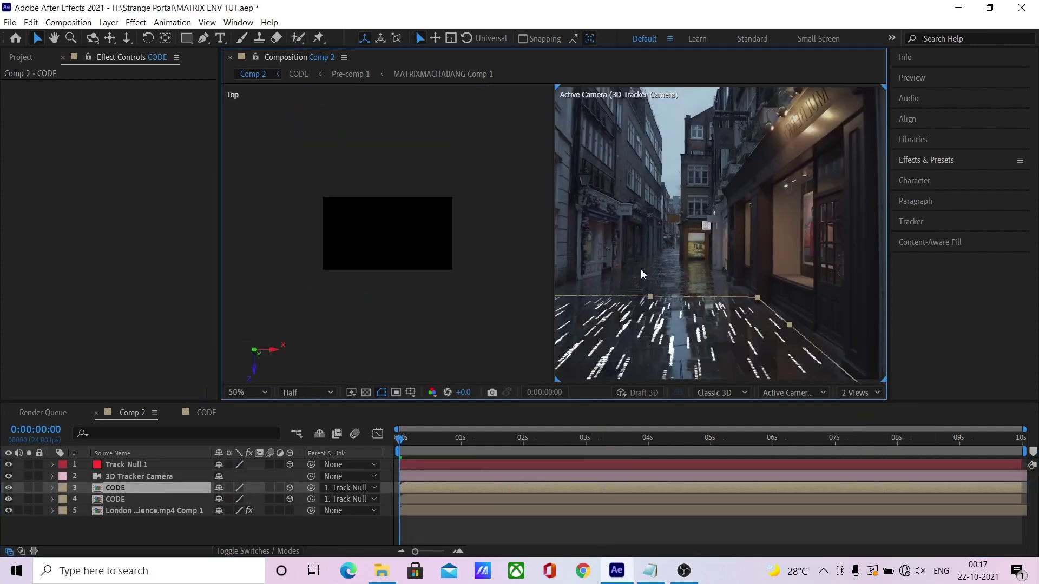
left_click_drag(387, 289, 433, 43)
scroll(343, 291, "down", 1)
scroll(340, 298, "up", 1)
left_click_drag(340, 298, 246, 1)
scroll(326, 144, "down", 1)
scroll(321, 281, "up", 1)
left_click_drag(326, 144, 278, 233)
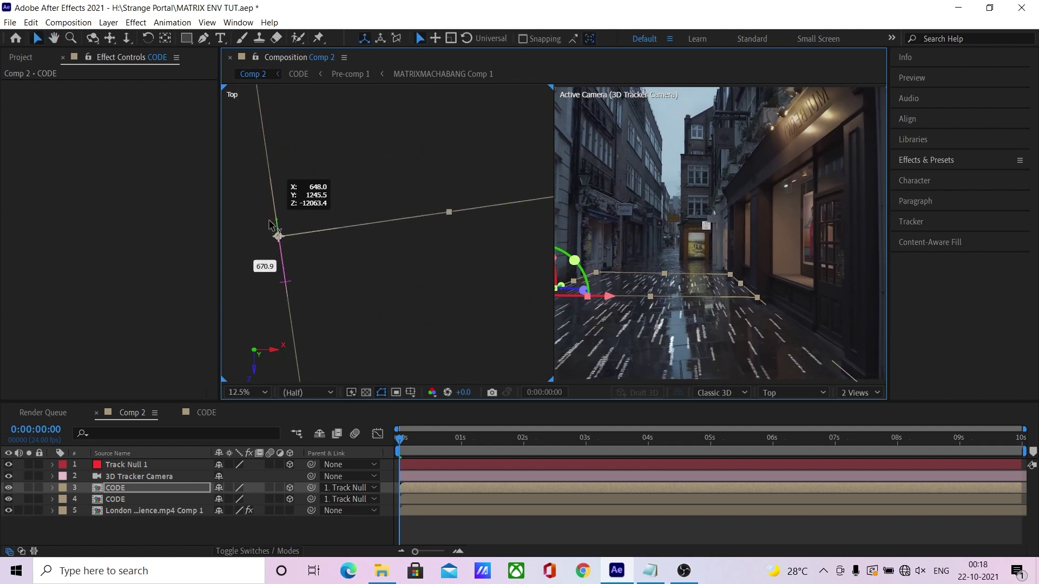
- Duplicate the second CODE layer and move the new copy farther down the street in the Top view
key("ctrl+d")
scroll(406, 140, "down", 1)
left_click_drag(406, 141, 413, 265)
scroll(340, 307, "up", 1)
left_click_drag(352, 328, 304, 130)
- Stretch the newest CODE layer to a scale of 265, 1391, 265% with proportions unlinked, and save the project
left_click(181, 487)
key("s")
left_click(219, 499)
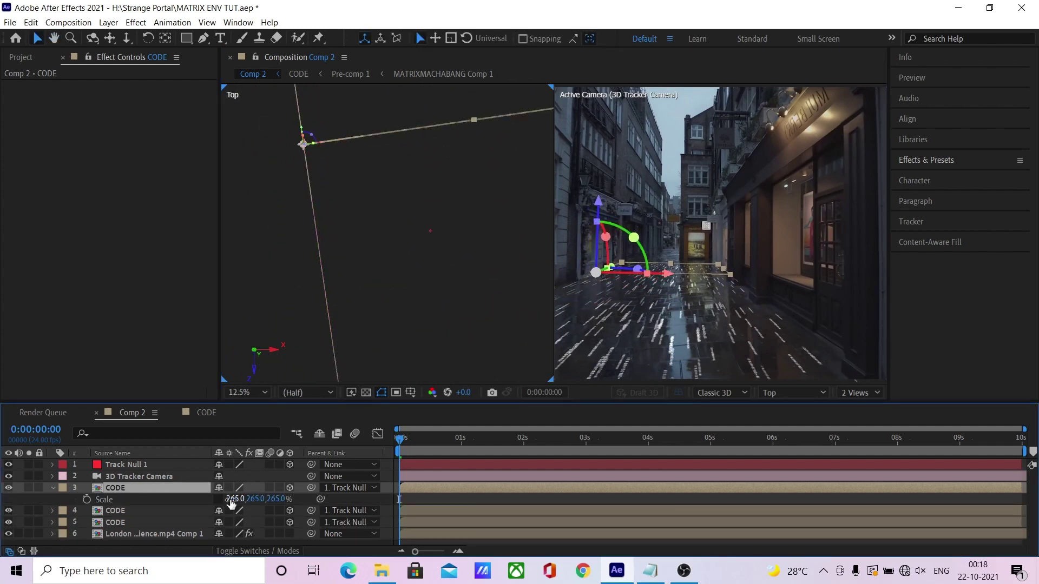
left_click_drag(233, 499, 247, 499)
key("ctrl+s")
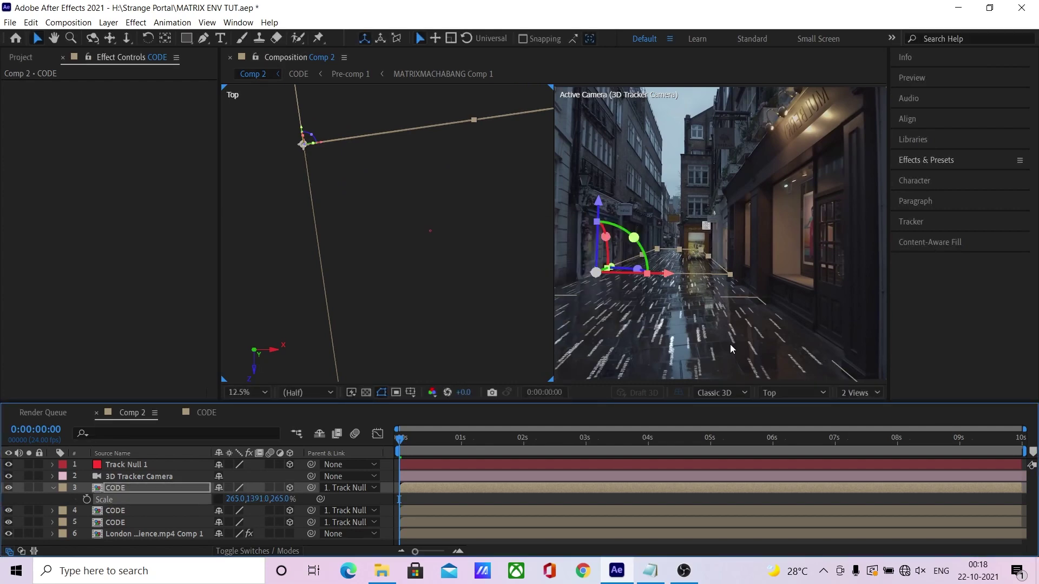
- Duplicate the original foreground CODE floor layer in Comp 2
left_click(124, 508)
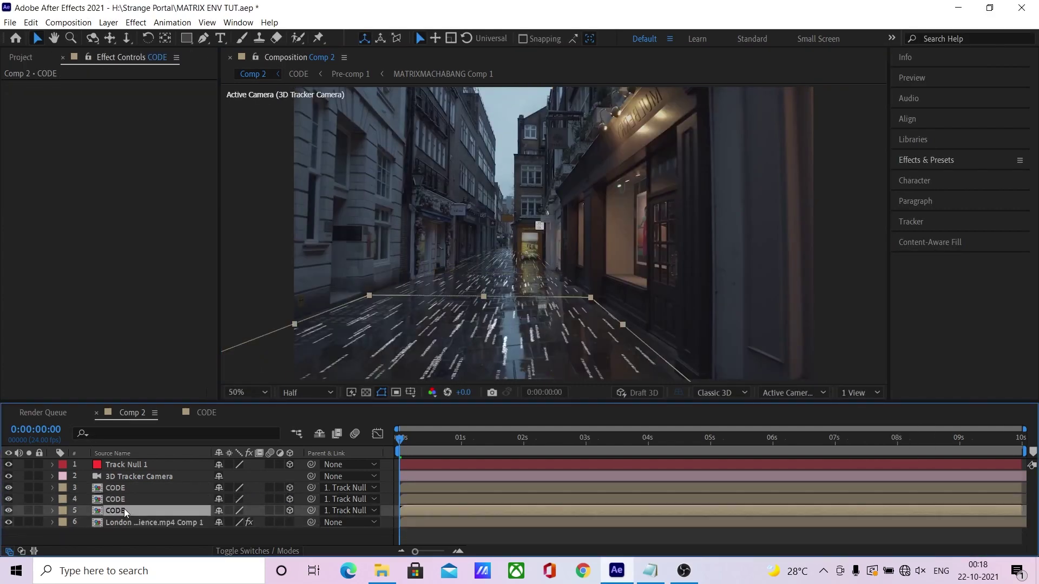
key("ctrl+d")
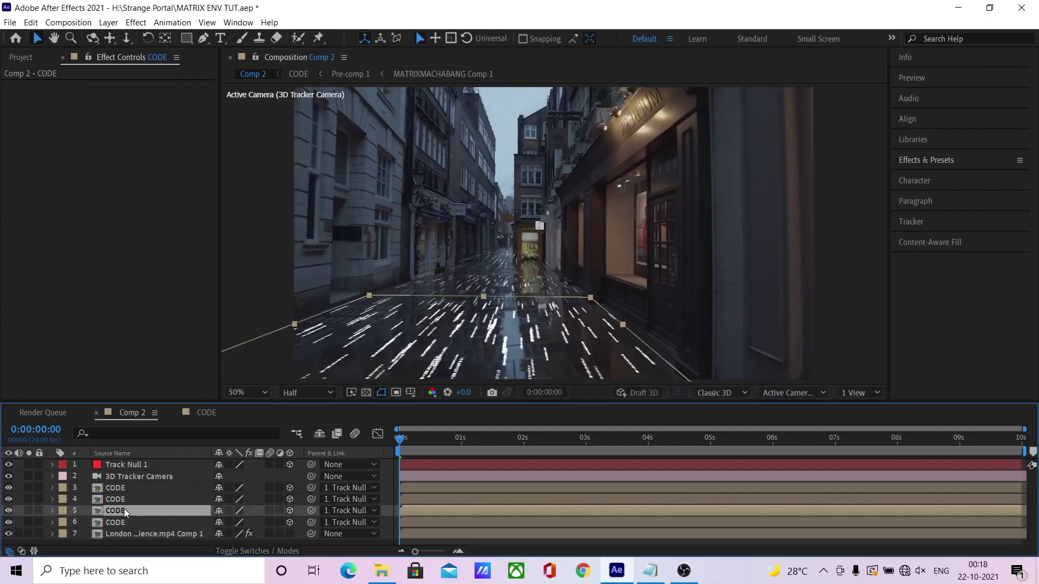
key("comma")
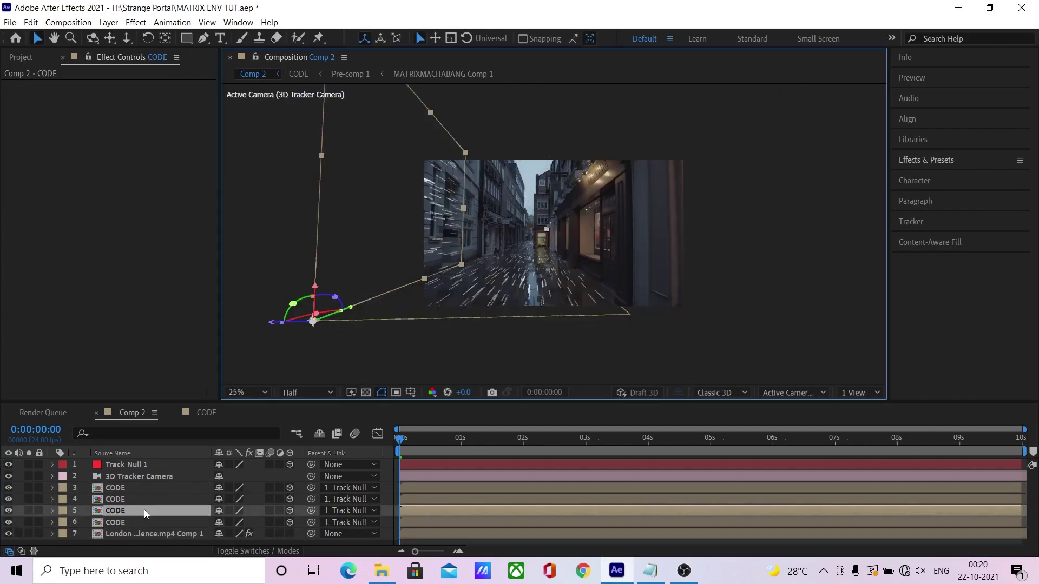
- Adjust the upright CODE layer's anchor point, position the layer along the left building facade, and preview it
left_click(52, 511)
scroll(68, 525, "down", 2)
left_click(219, 476)
type("1920")
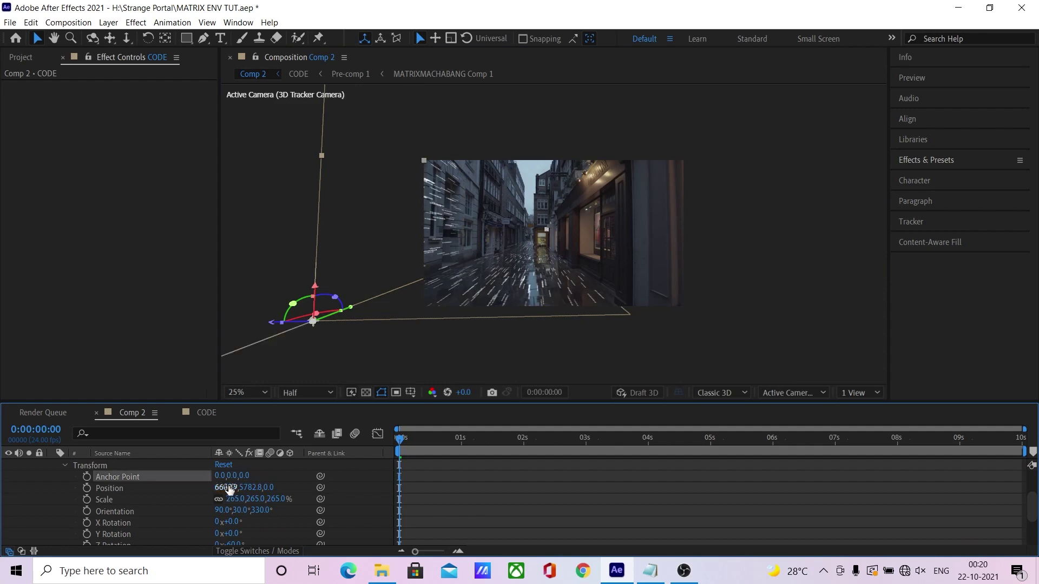
left_click_drag(335, 298, 750, 243)
key("period")
key("space")
key("space")
- Duplicate the wall CODE layer and move the copy farther down the left facade
scroll(125, 489, "up", 1)
left_click(51, 488)
key("ctrl+d")
left_click_drag(408, 288, 667, 290)
- Place both wall CODE layers above the floor CODE layers and parent the upper wall layer to the lower one
left_click(118, 513)
left_click(146, 522)
left_click(144, 512)
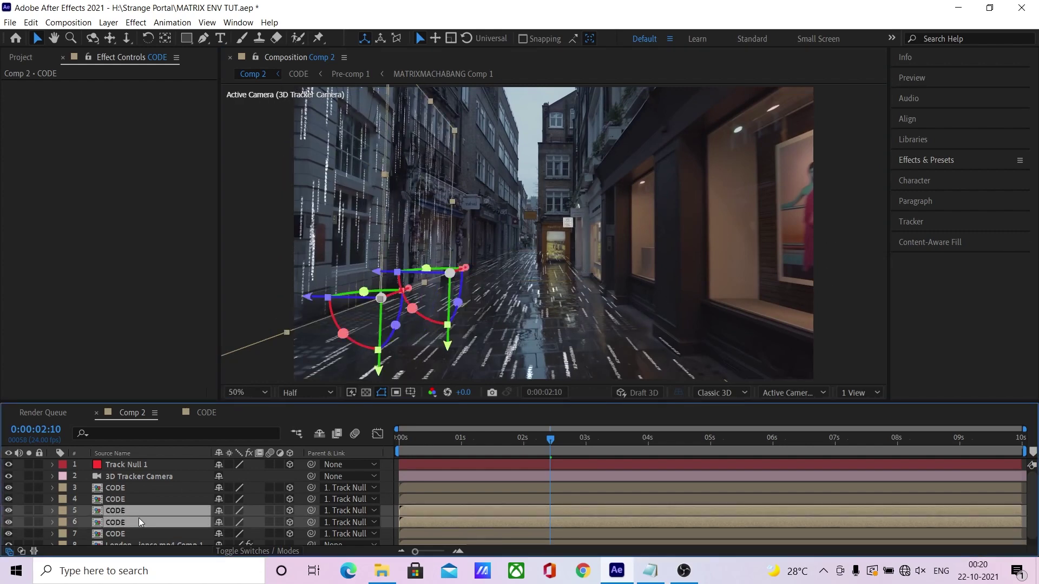
left_click(139, 488)
left_click(136, 496)
left_click_drag(311, 488, 276, 514)
- Reveal the parent wall CODE layer's scale and slide the layer farther along the left facade
left_click(189, 499)
key("s")
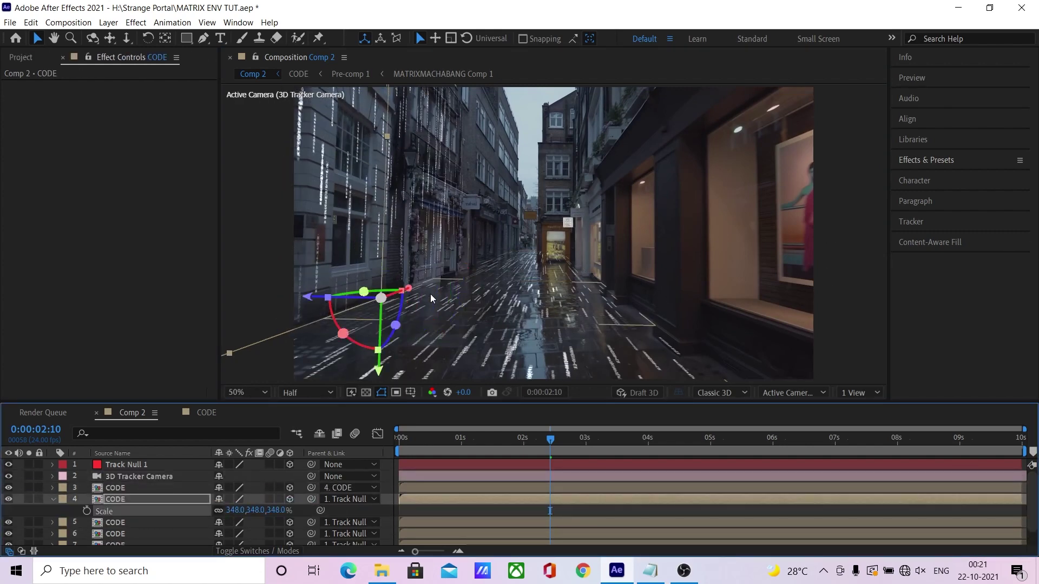
scroll(329, 293, "down", 2)
left_click_drag(480, 261, 522, 269)
scroll(514, 249, "up", 2)
key("comma")
key("period")
key("ctrl+z")
- Scale the parent wall CODE layer to 500% and reposition it so the code covers the left buildings
left_click_drag(232, 510, 288, 499)
key("comma")
left_click(236, 511)
type("500")
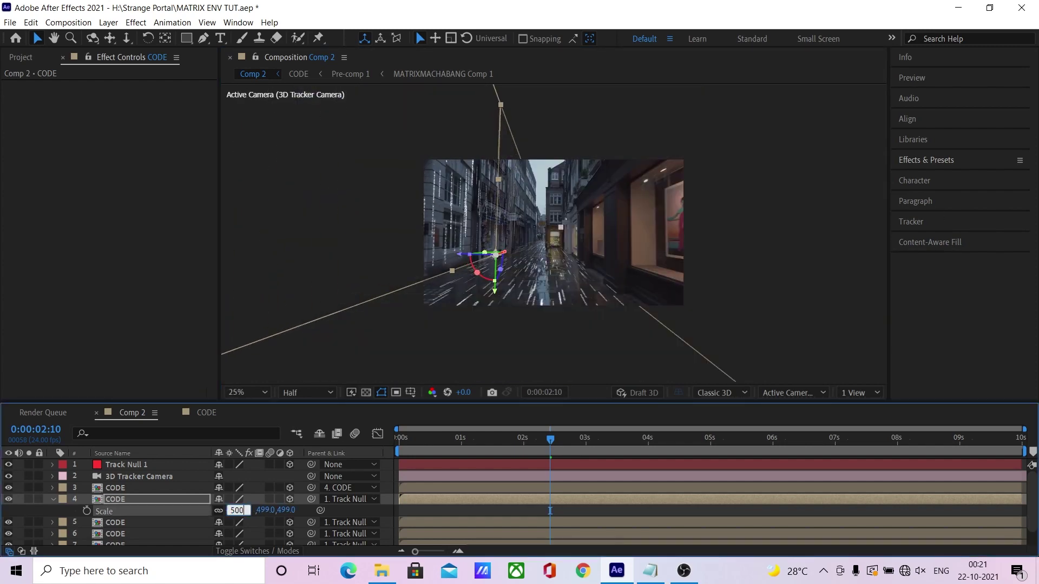
key("Return")
key("period")
left_click_drag(453, 271, 474, 263)
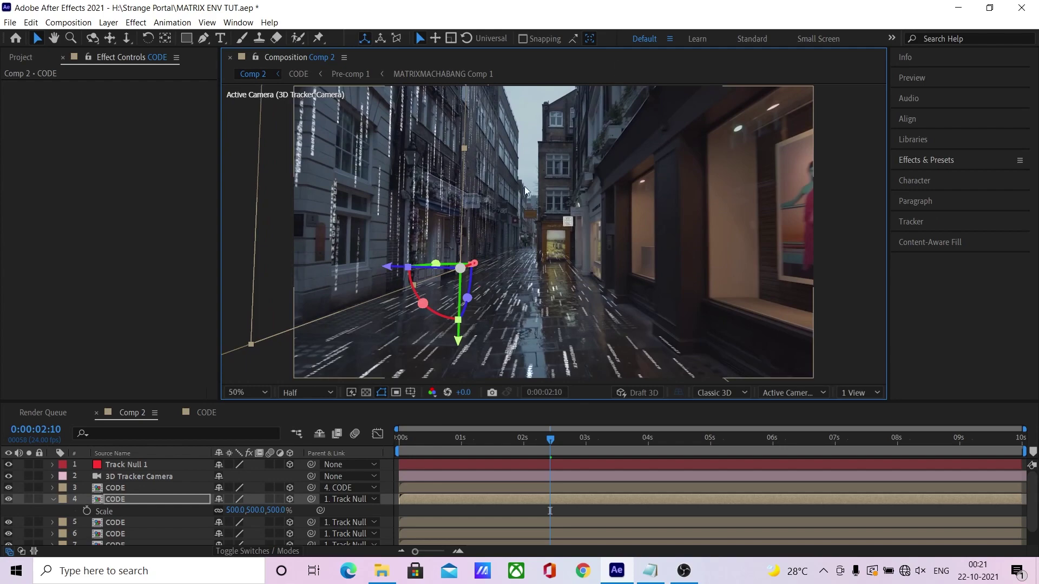
left_click(518, 233)
scroll(514, 243, "down", 2)
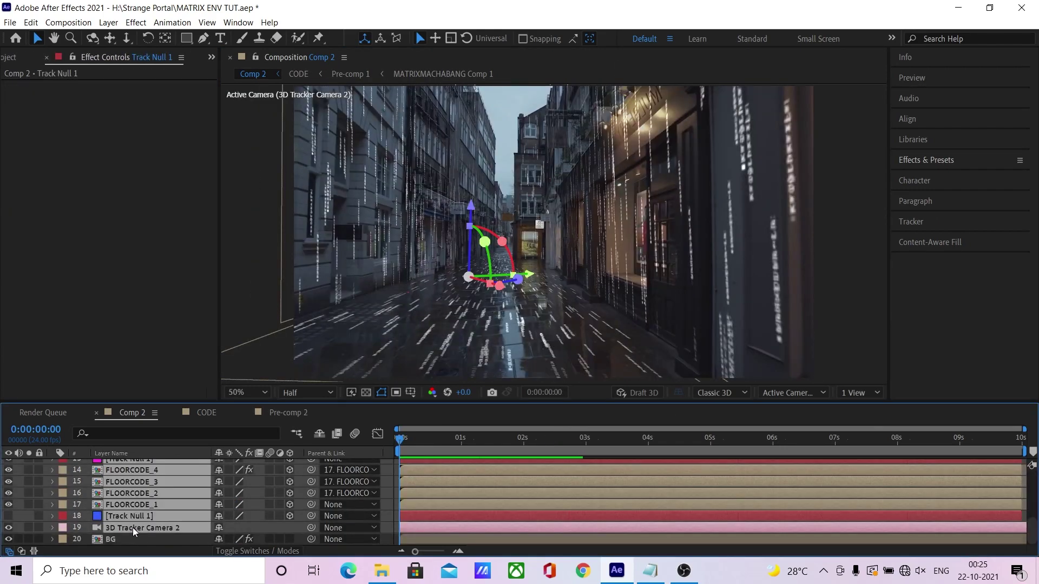
- Pre-compose all the code, null and tracker camera layers above BG into a composition named CODE ENV
left_click(132, 528, "shift")
key("ctrl+shift+c")
type("CODE ENV")
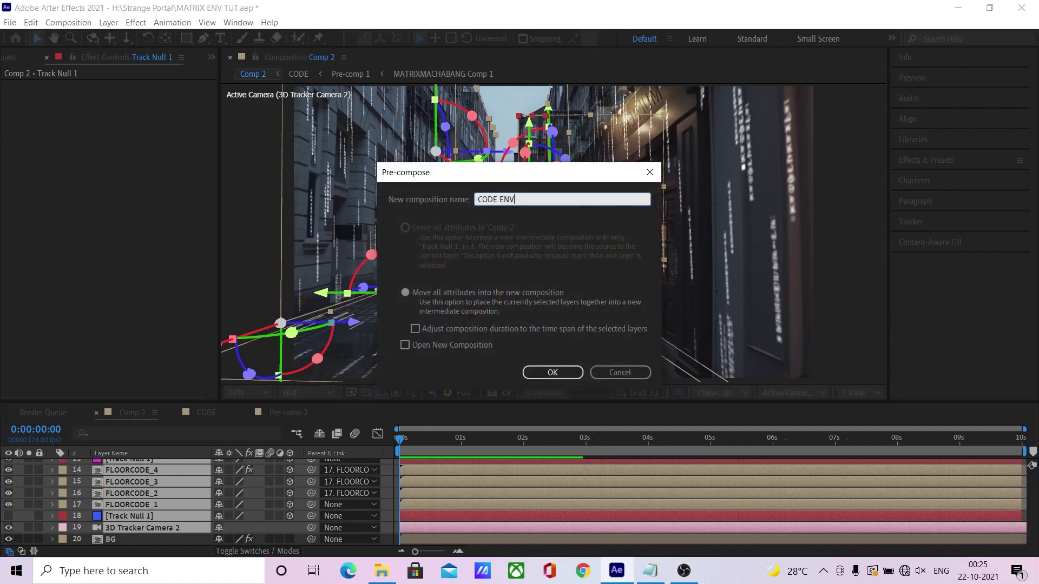
key("Return")
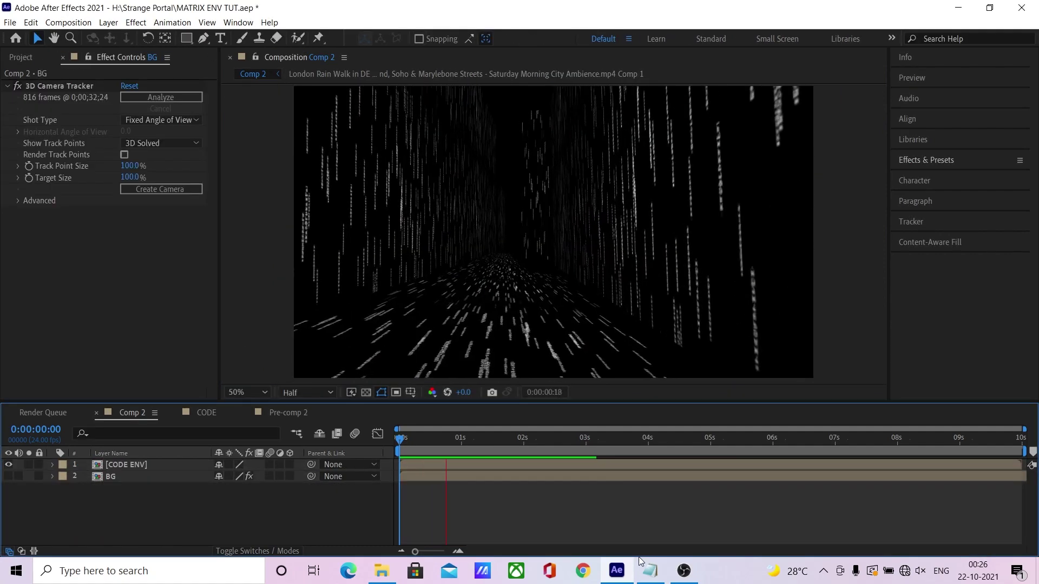
- Apply the Glow effect to the CODE ENV layer and set the glow threshold to 25%
left_click_drag(947, 261, 160, 434)
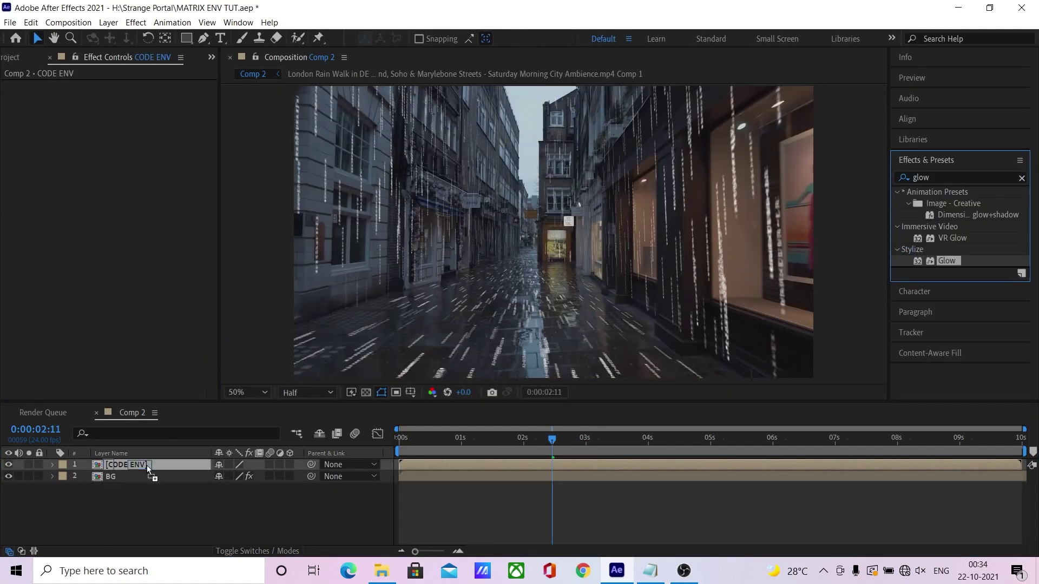
left_click_drag(148, 470, 149, 468)
type("5")
key("Return")
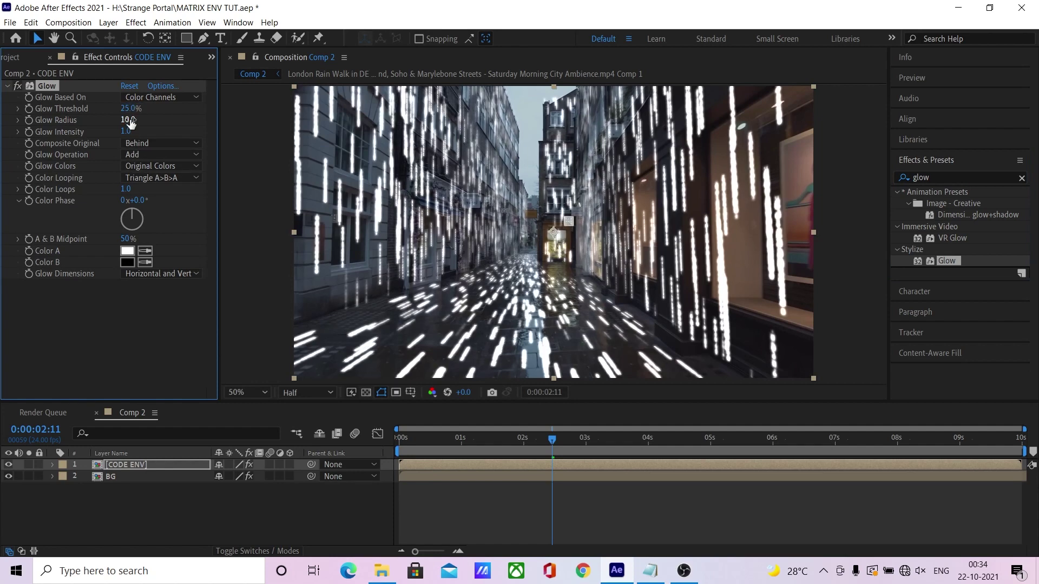
- Set the glow radius to 75 and the glow intensity to 0.7
left_click(133, 121)
type("75")
key("Return")
left_click(128, 126)
type("0.")
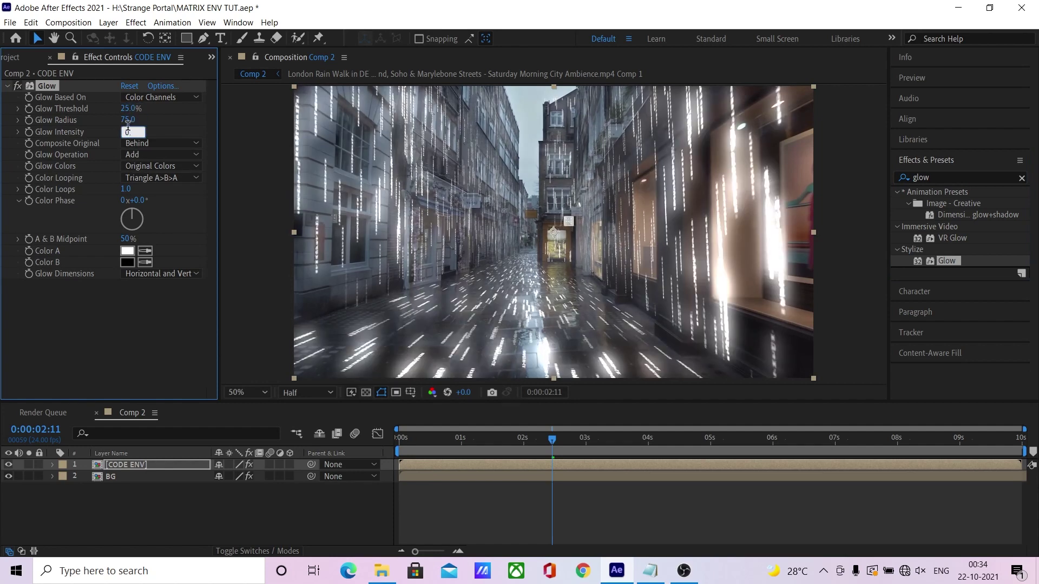
type("7")
key("Return")
- Apply VC Color Vibrance to CODE ENV with a green color, brightness 0.60, gamma 0.70 and Fill Empty BG enabled
left_click_drag(955, 203, 119, 304)
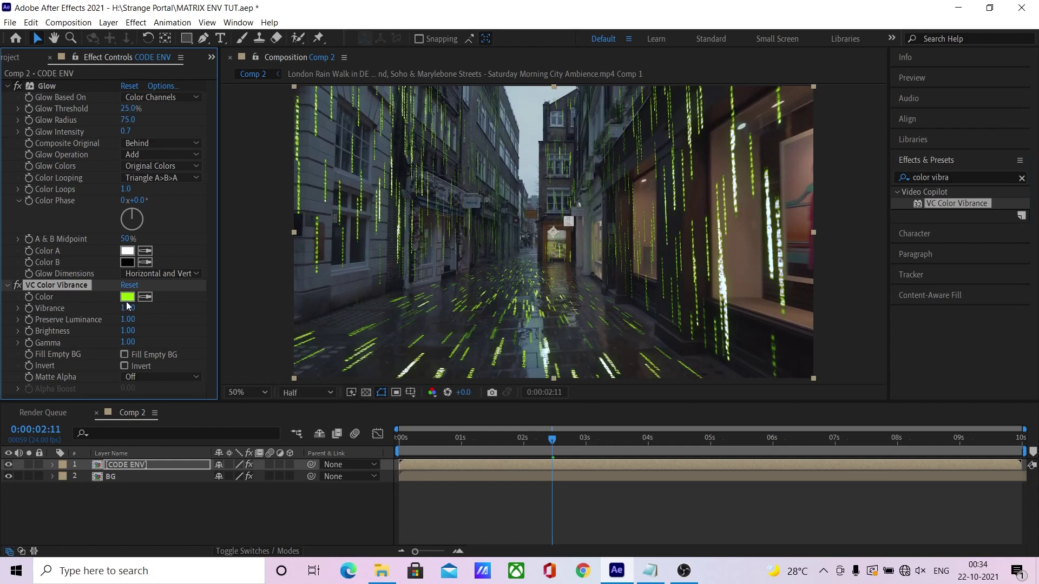
left_click(127, 297)
left_click(379, 233)
left_click_drag(132, 329, 133, 334)
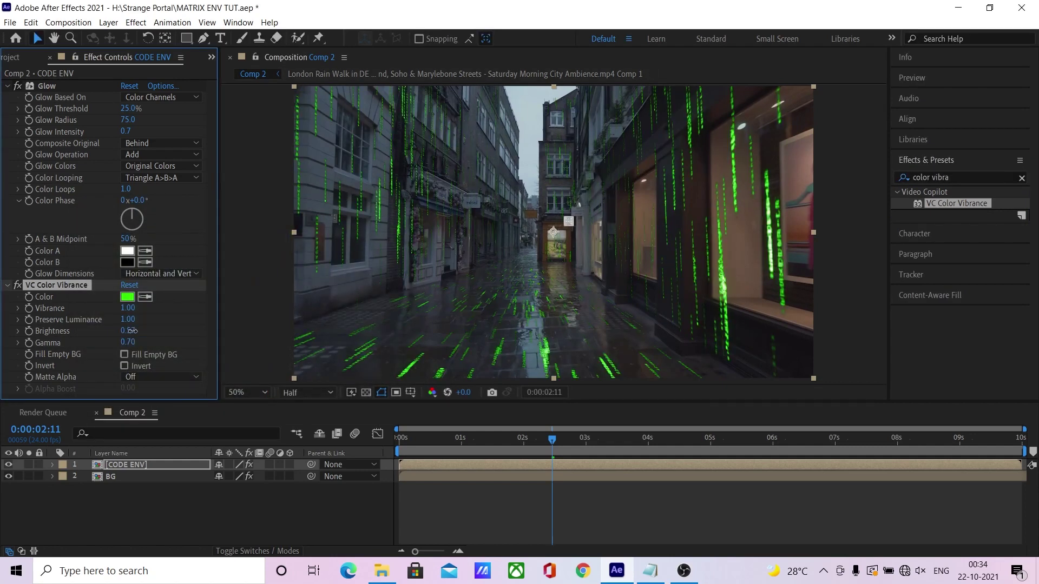
left_click(124, 355)
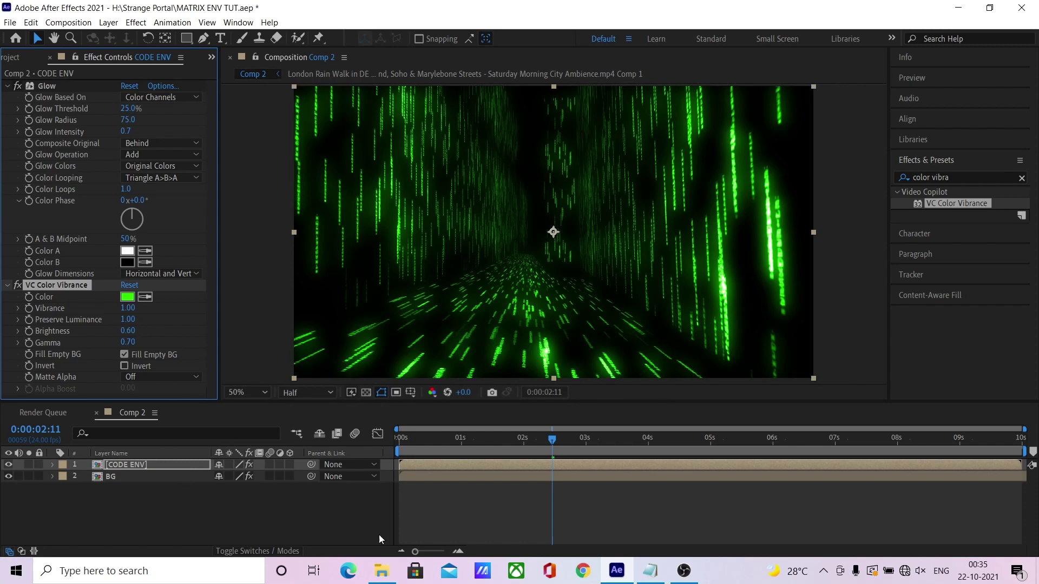
- Set the CODE ENV layer's blending mode to Screen and preview the composite
left_click(272, 552)
left_click(230, 464)
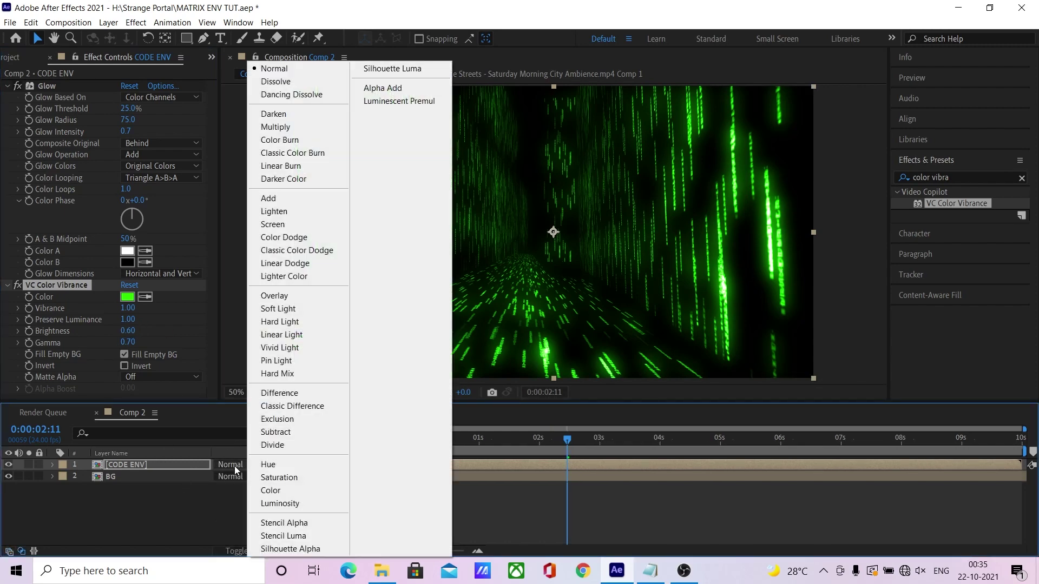
left_click(281, 225)
key("space")
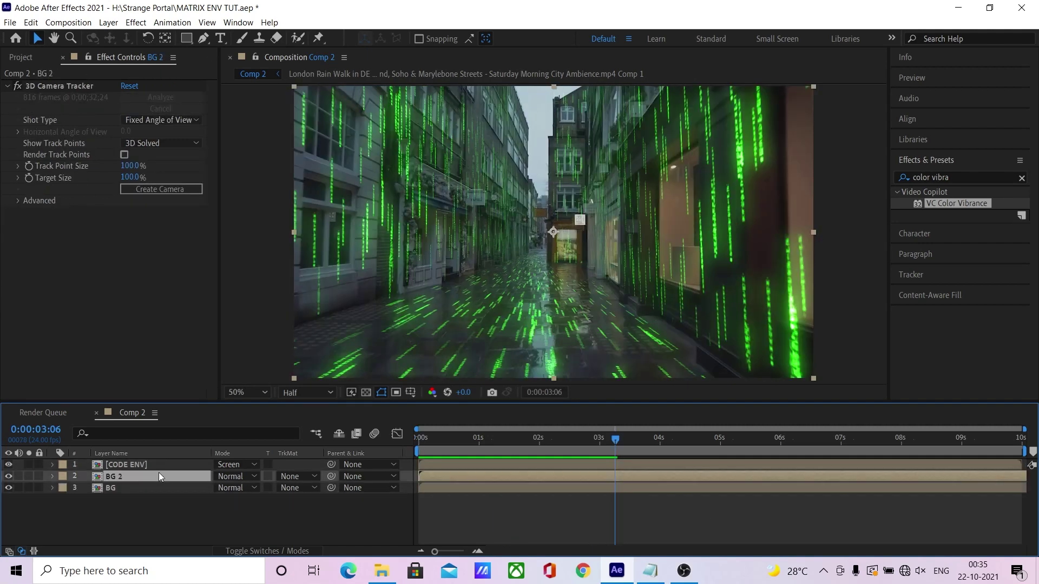
- Rename the duplicated background layer BG 2 as DISPLACEMENT MAP and bring it to the top of the layer stack
key("Return")
type("DISPLACEMENT")
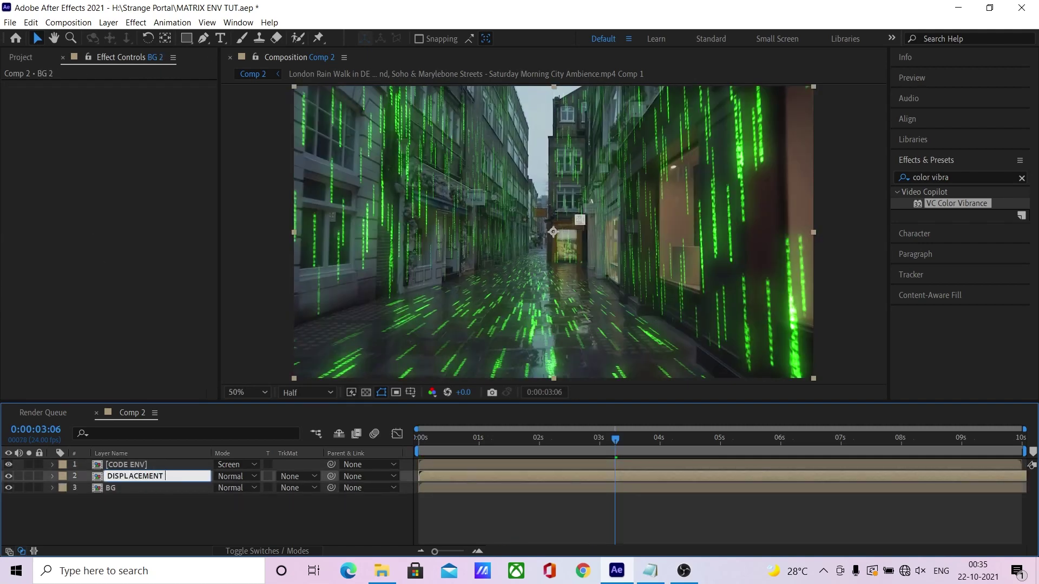
type(" MAP")
key("Return")
key("ctrl+shift+]")
- Pre-compose the DISPLACEMENT MAP layer as DISPLACEMENT MAP Comp 1, moving all attributes into the new composition
key("ctrl+shift+c")
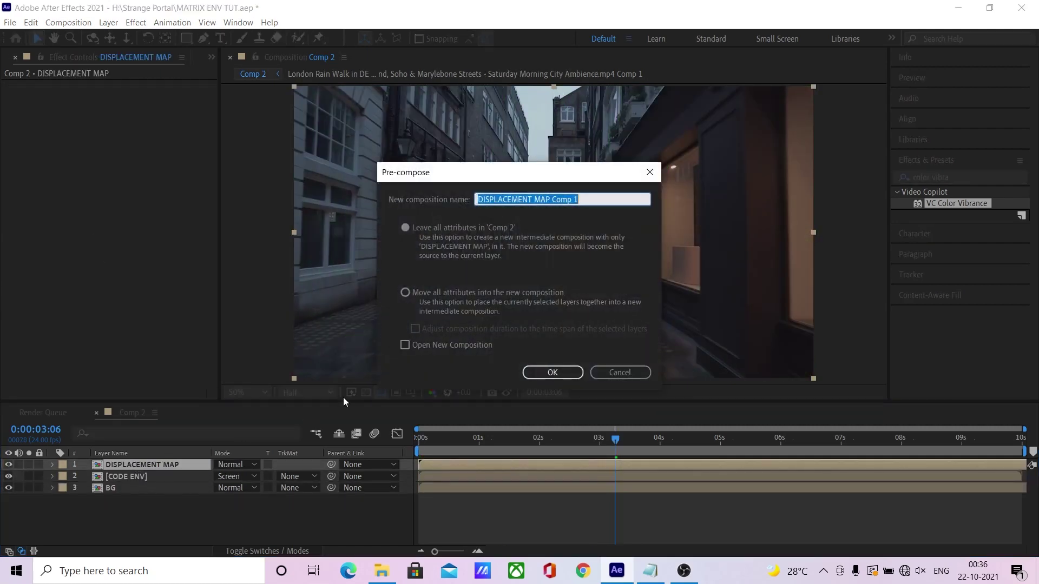
left_click(429, 291)
left_click(557, 373)
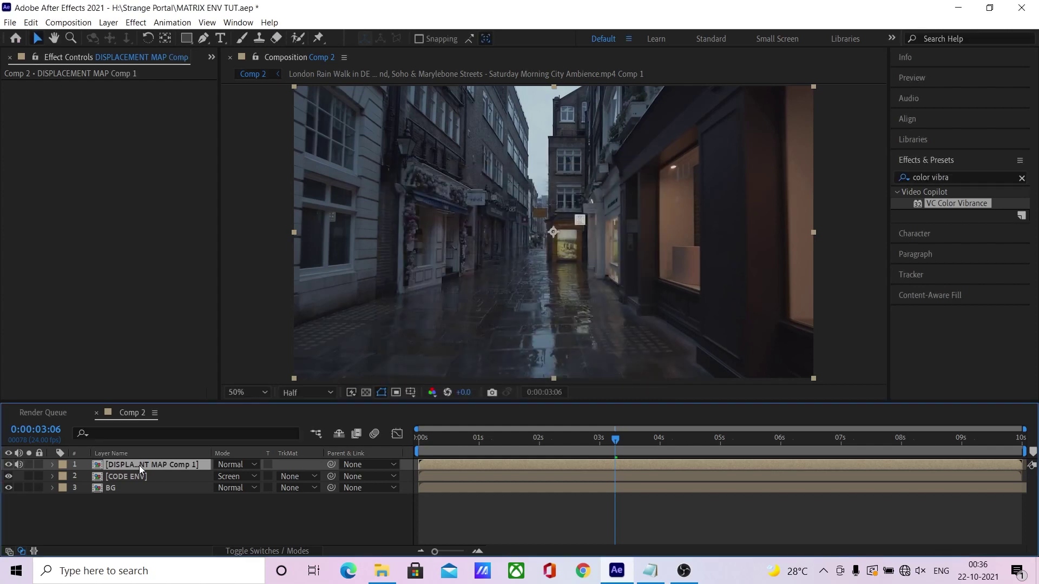
- Inside DISPLACEMENT MAP Comp 1, turn the footage black and white with Tint and adjust its tones with Curves
double_click(138, 465)
left_click_drag(948, 238, 71, 238)
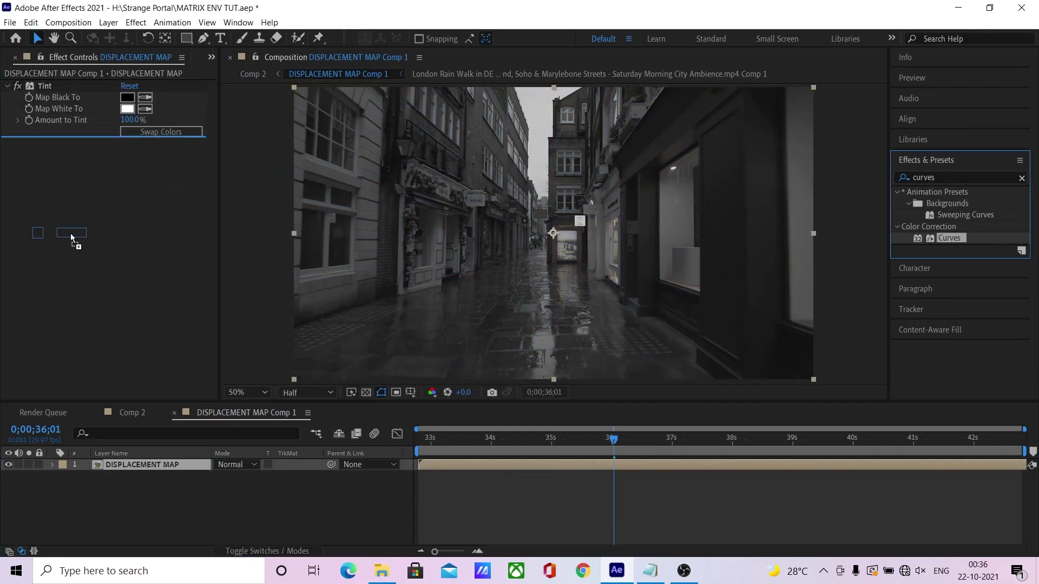
left_click_drag(192, 190, 112, 190)
left_click_drag(34, 350, 31, 304)
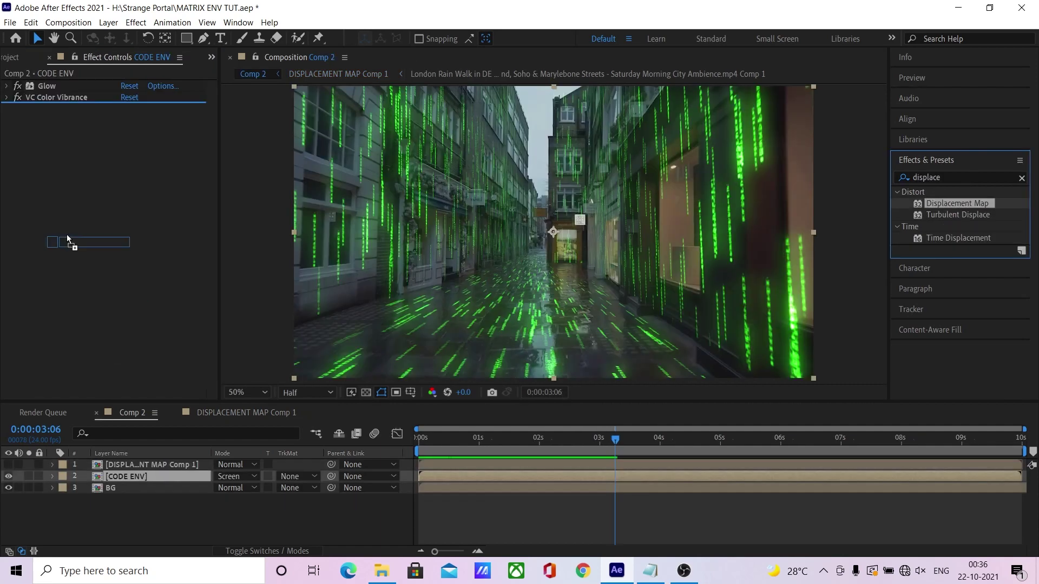
- Apply Displacement Map to CODE ENV ahead of Glow, using DISPLACEMENT MAP Comp 1 as the map layer
left_click_drag(70, 239, 60, 84)
left_click(133, 97)
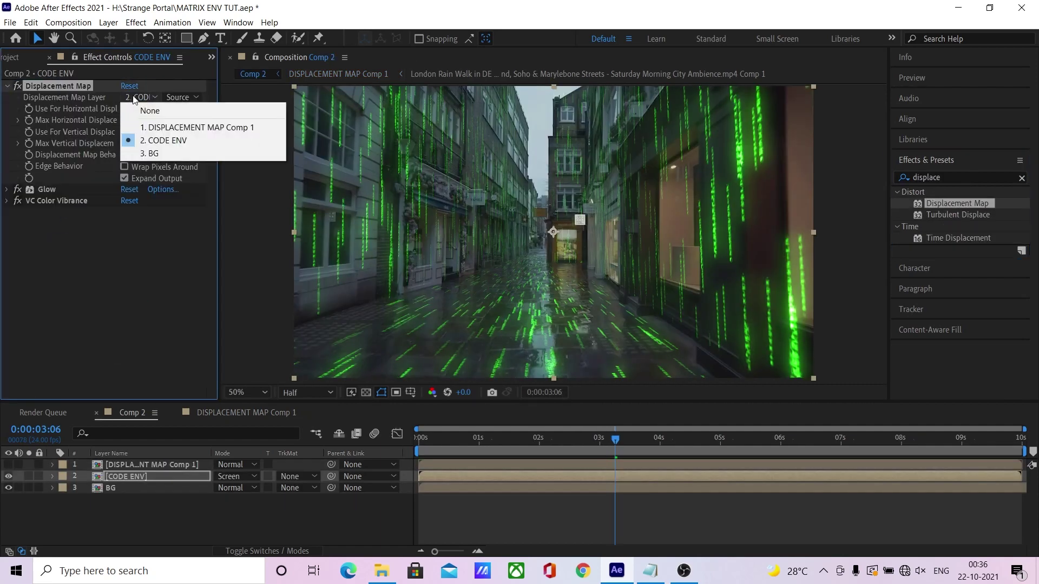
left_click(178, 127)
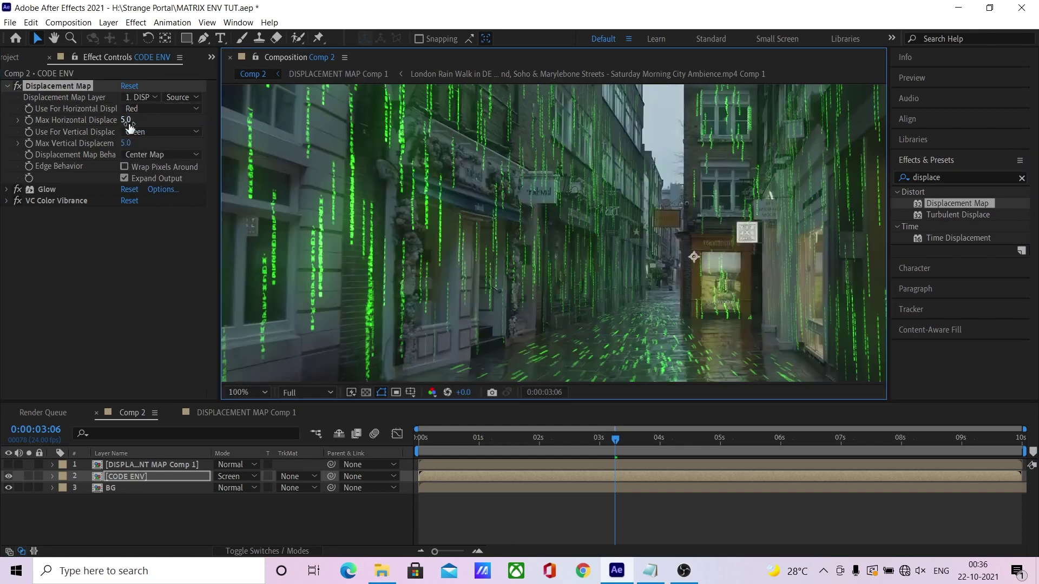
- Set the maximum horizontal and vertical displacement to -5
type("-5")
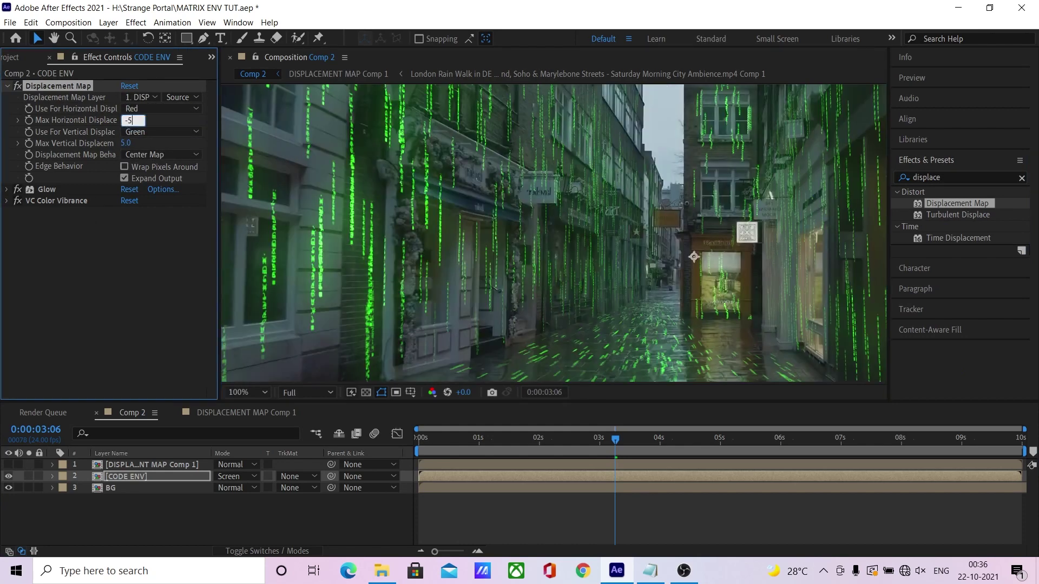
key("Return")
type("-5")
key("Return")
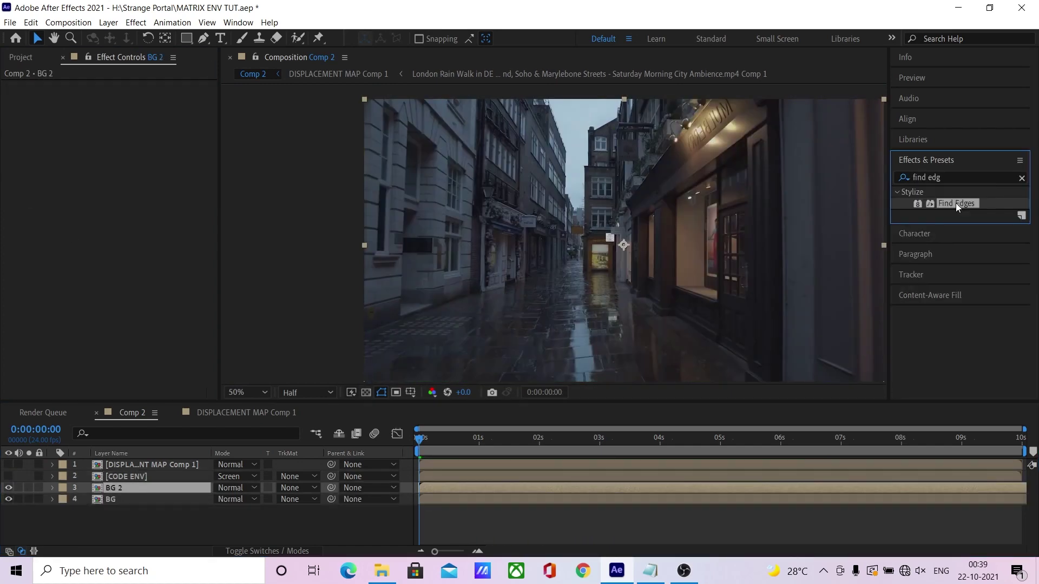
- Apply an inverted Find Edges effect and a Tint effect to the BG 2 layer
left_click_drag(955, 203, 144, 489)
left_click(124, 97)
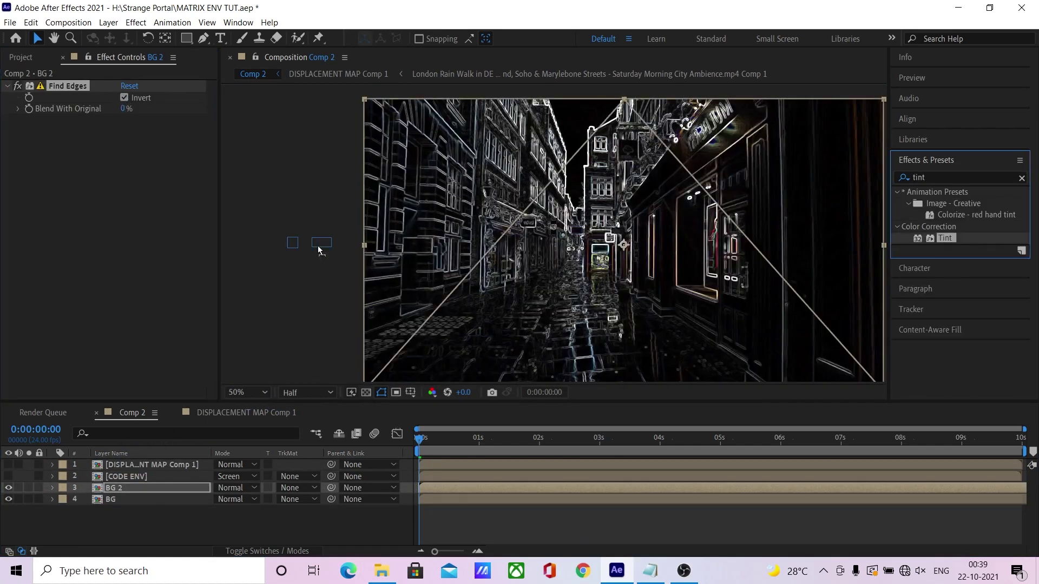
left_click_drag(318, 247, 39, 269)
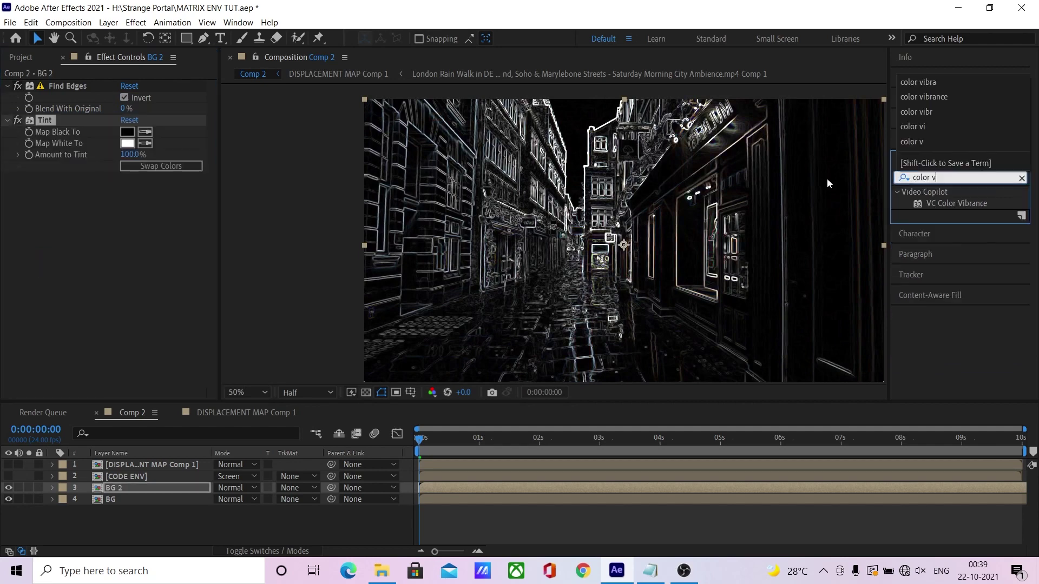
- Apply VC Color Vibrance to BG 2 with a green color, Fill Empty BG enabled, brightness 0.50 and gamma 0.60
left_click_drag(956, 203, 183, 279)
left_click(128, 189)
left_click(381, 233)
left_click(125, 247)
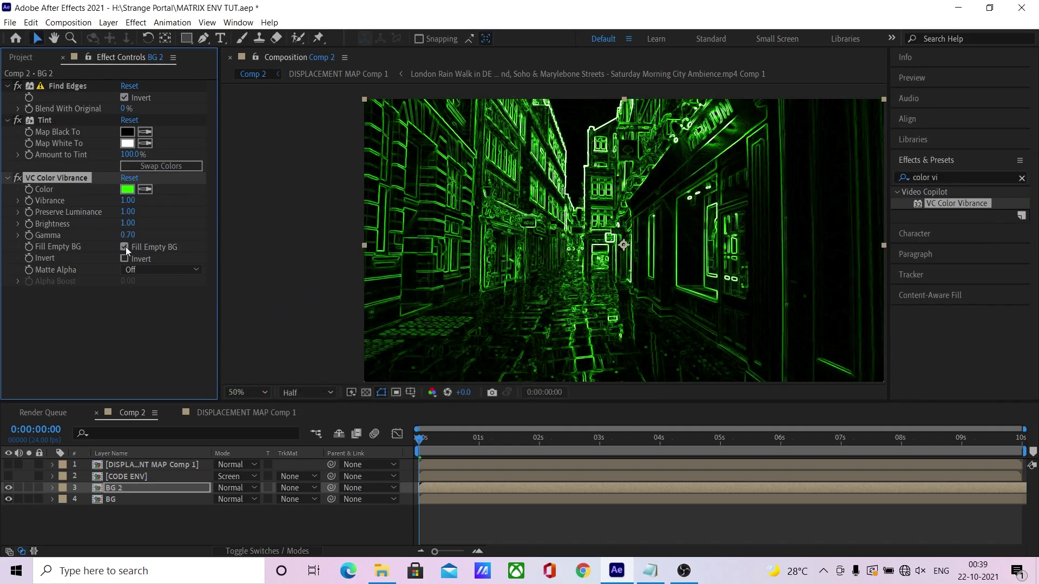
left_click_drag(127, 222, 128, 227)
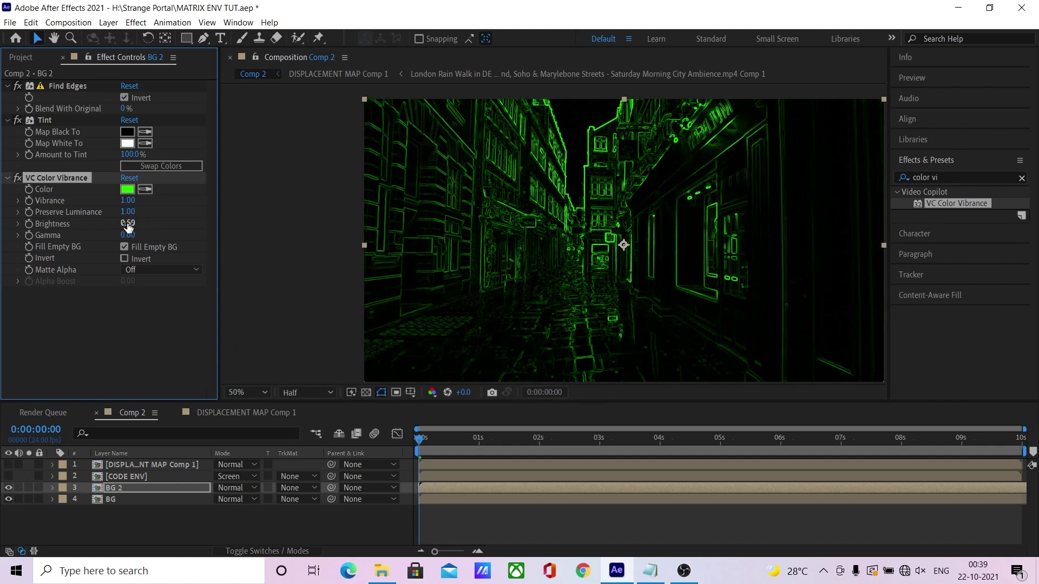
- Make the CODE ENV layer visible again and lower the opacity of the BG 2 edge layer
left_click(8, 476)
key("t")
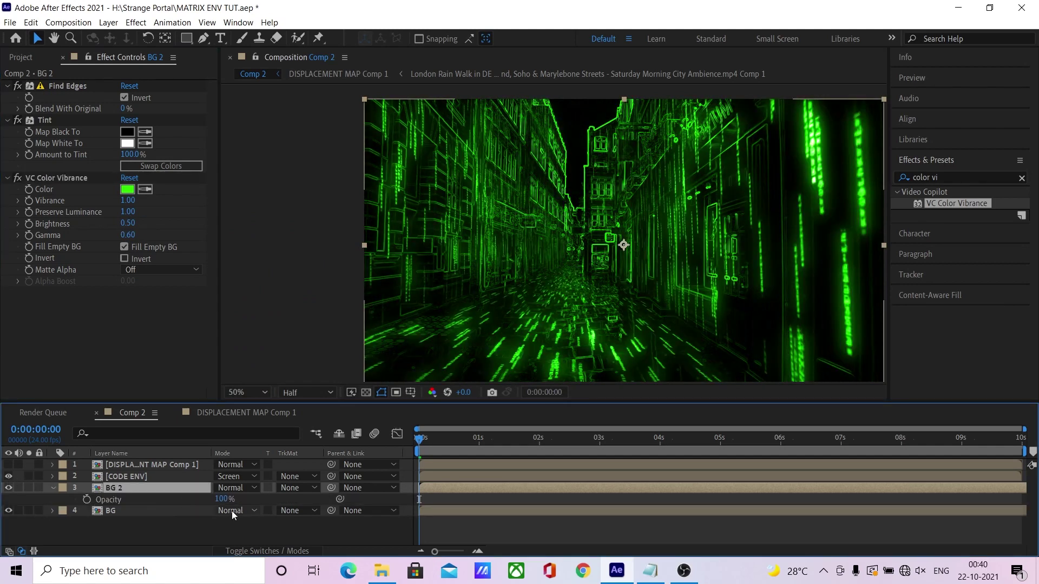
left_click_drag(222, 499, 189, 496)
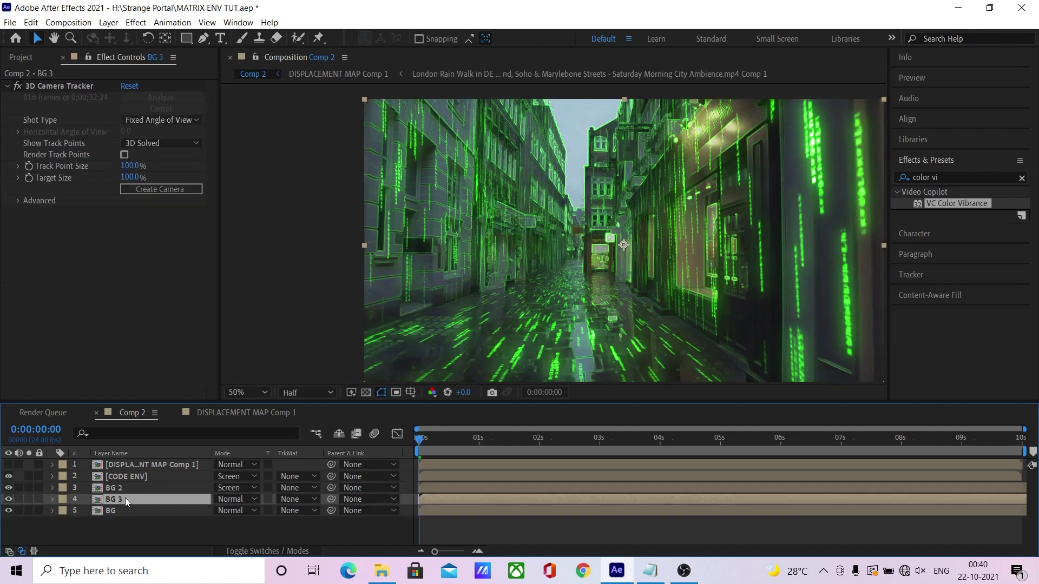
- Apply Colorama to the BG 3 layer and choose a black-to-white ramp as the output cycle palette
left_click_drag(141, 499, 141, 500)
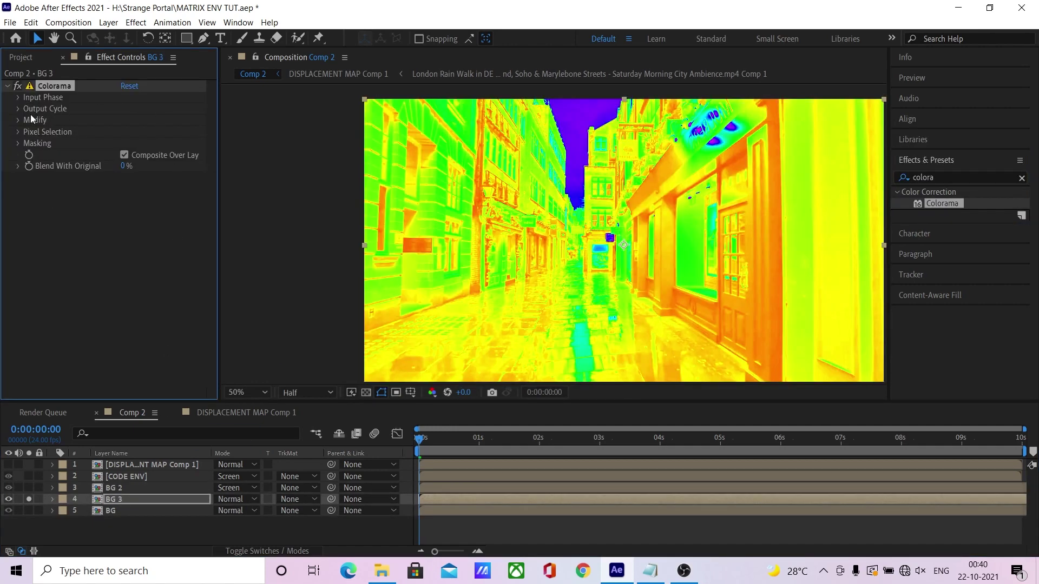
left_click(19, 109)
left_click(162, 121)
left_click(173, 207)
- Add a black color stop to Colorama's output cycle and move it halfway around the wheel
double_click(130, 147)
left_click(21, 184)
left_click(35, 236)
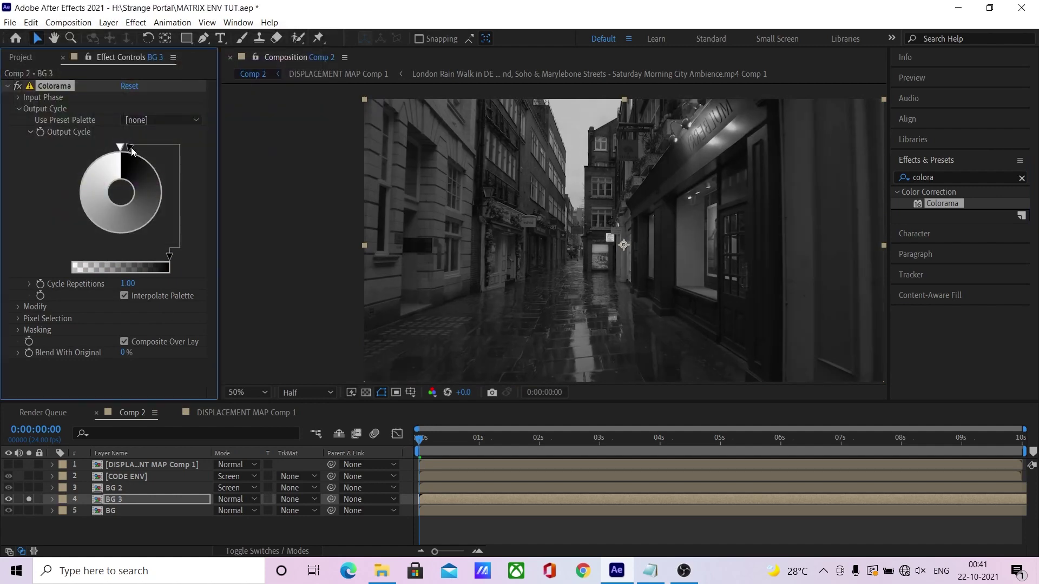
left_click_drag(130, 148, 120, 236)
- Add a white stop to the output cycle and shift the stops so the bright sky is isolated in white on black
left_click(110, 157)
left_click(21, 196)
left_click(35, 237)
left_click_drag(109, 150, 86, 185)
left_click_drag(119, 237, 95, 233)
left_click_drag(76, 185, 75, 203)
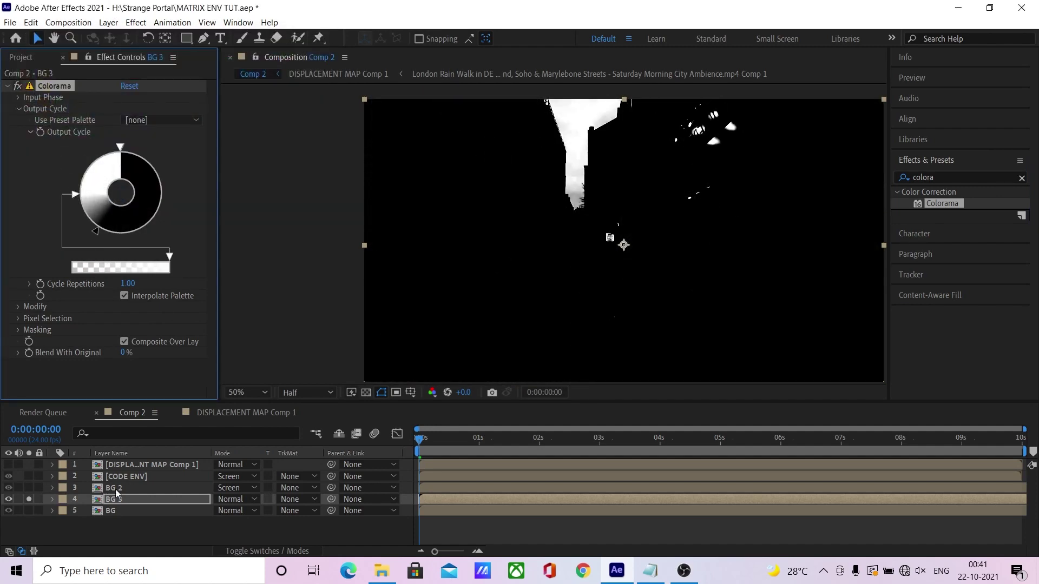
- Duplicate BG 3, set BG 3's track matte to Luma Inverted Matte "BG 4", unsolo it and show its opacity
key("ctrl+d")
left_click(125, 509)
left_click(315, 509)
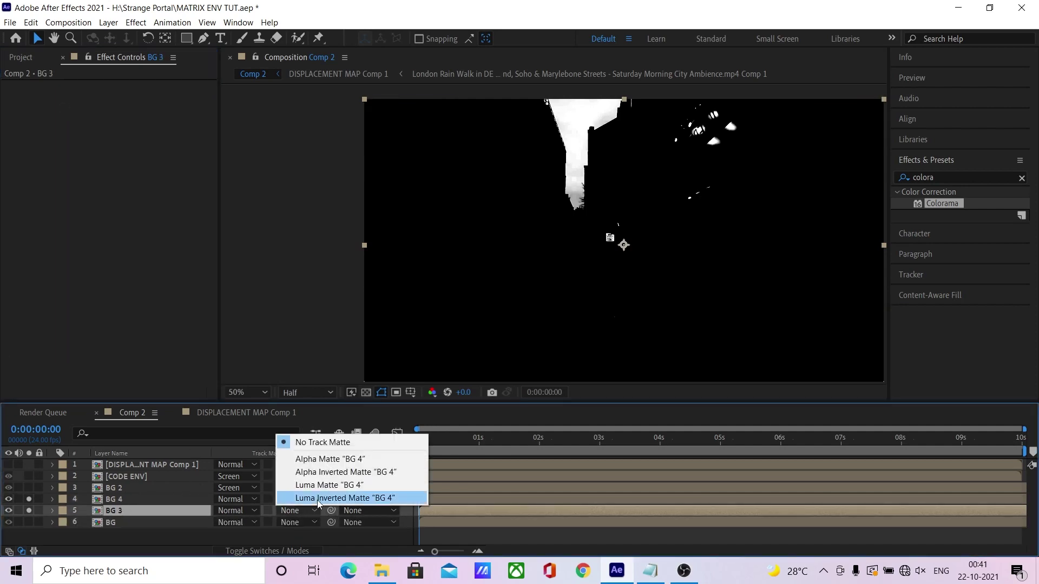
left_click(320, 498)
left_click(29, 510)
key("t")
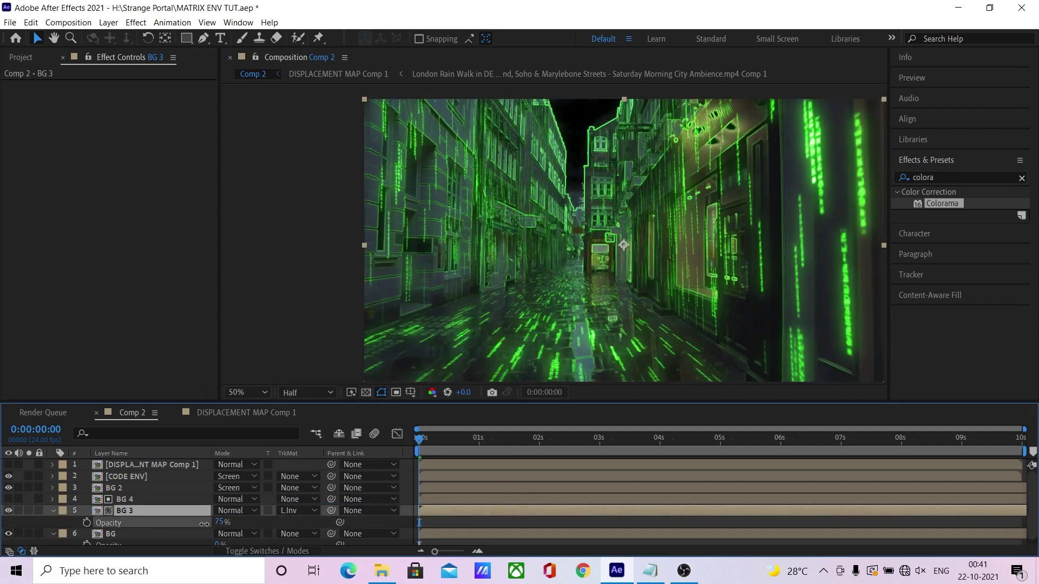